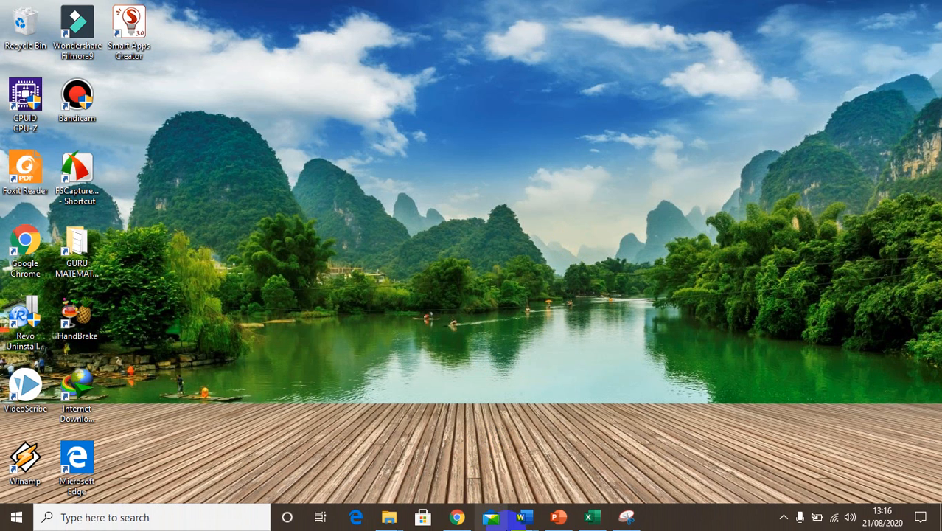
- Open the grade recap workbook, switch to its Google Sheets copy, and scroll through the student data
{"action": "left_click", "coordinate": [590, 519]}
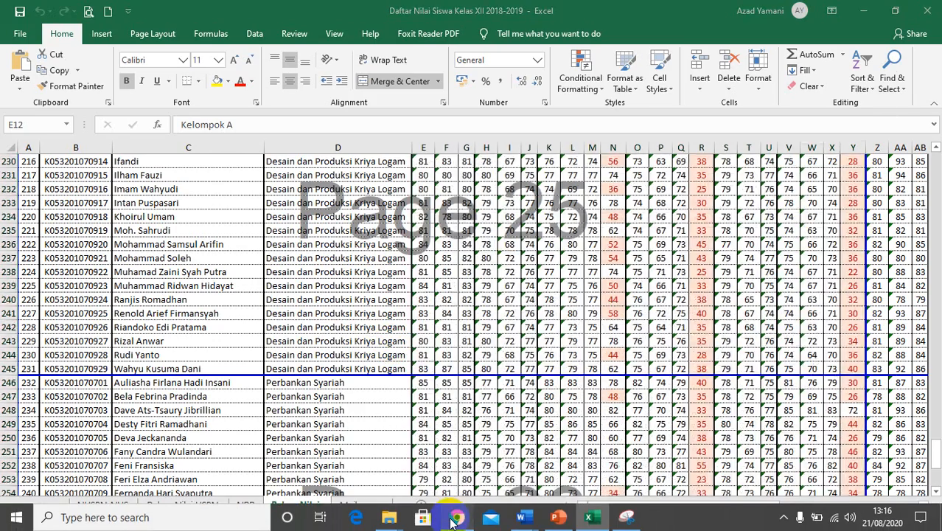
{"action": "left_click", "coordinate": [455, 518]}
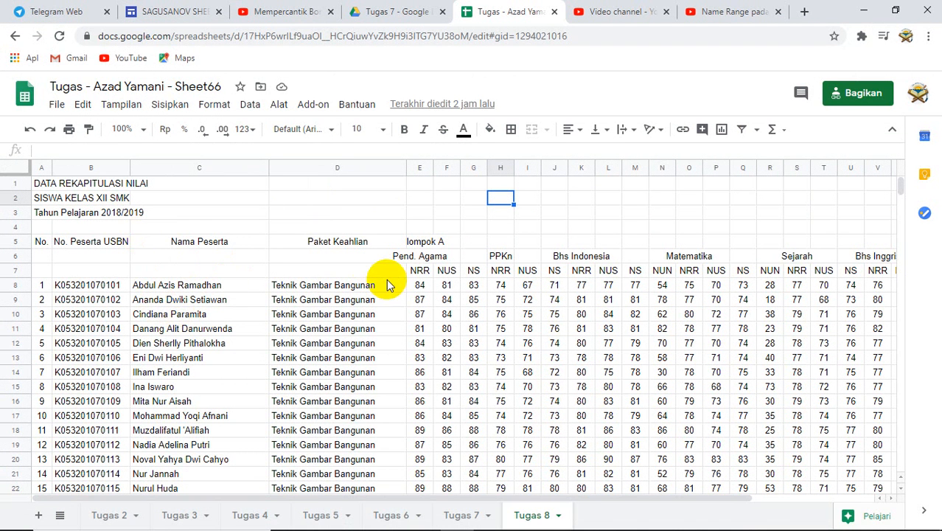
{"action": "scroll", "coordinate": [291, 310], "scroll_direction": "down", "scroll_amount": 1}
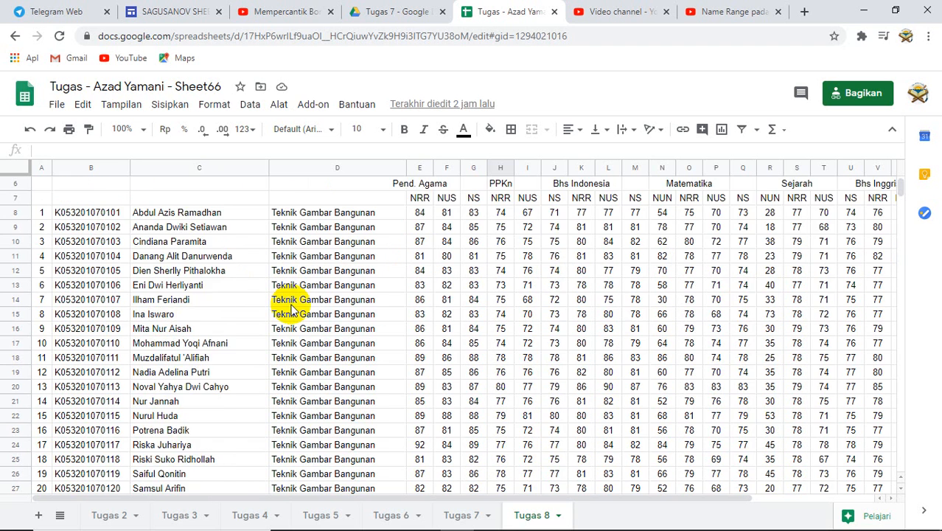
{"action": "scroll", "coordinate": [291, 310], "scroll_direction": "down", "scroll_amount": 10}
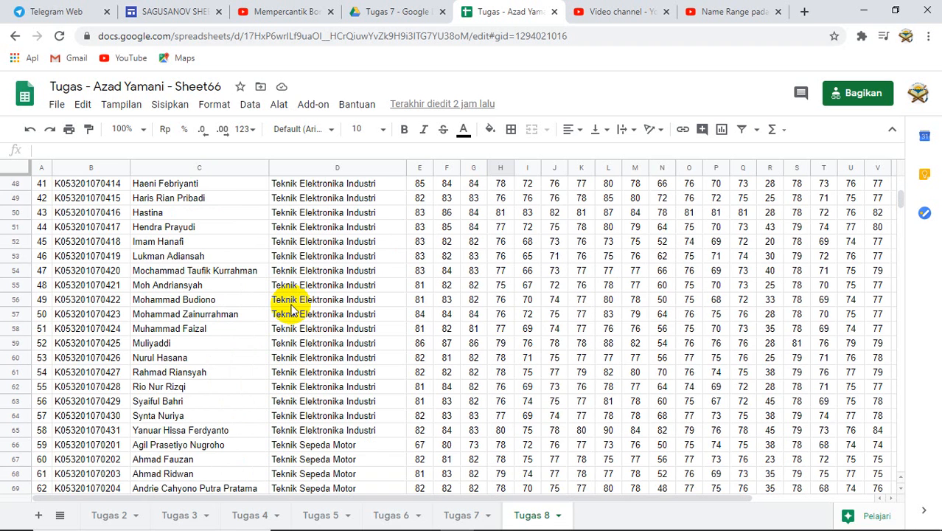
{"action": "scroll", "coordinate": [291, 310], "scroll_direction": "up", "scroll_amount": 15}
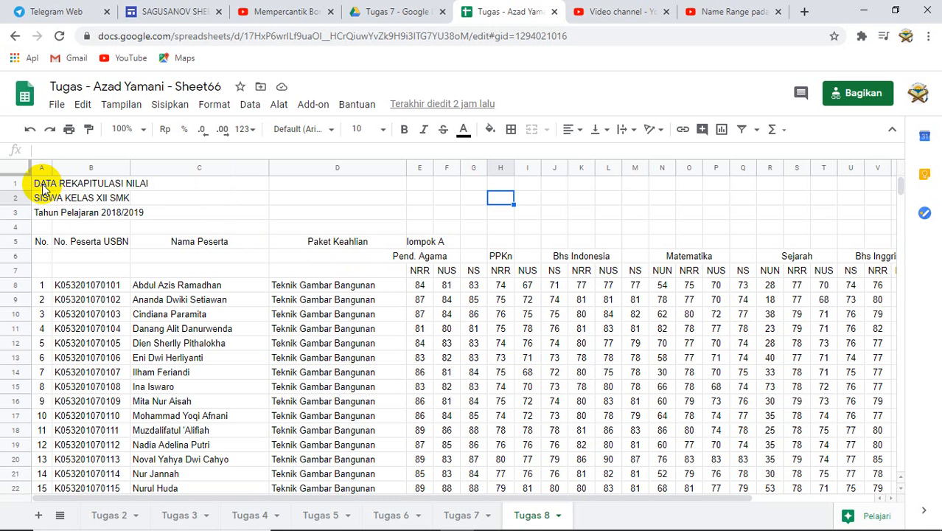
- Merge cells A1 to Y1 and center the title DATA REKAPITULASI NILAI across them
{"action": "left_click_drag", "start_coordinate": [42, 186], "coordinate": [714, 184]}
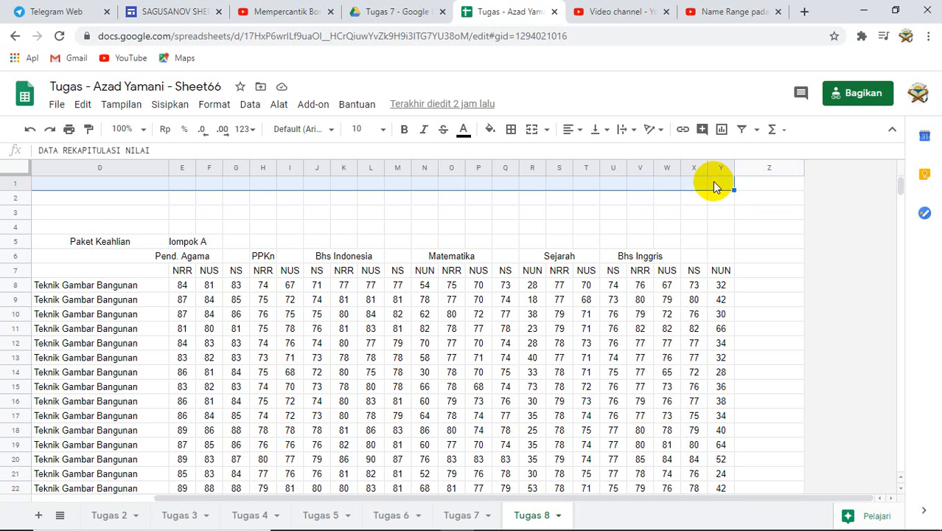
{"action": "left_click", "coordinate": [547, 131]}
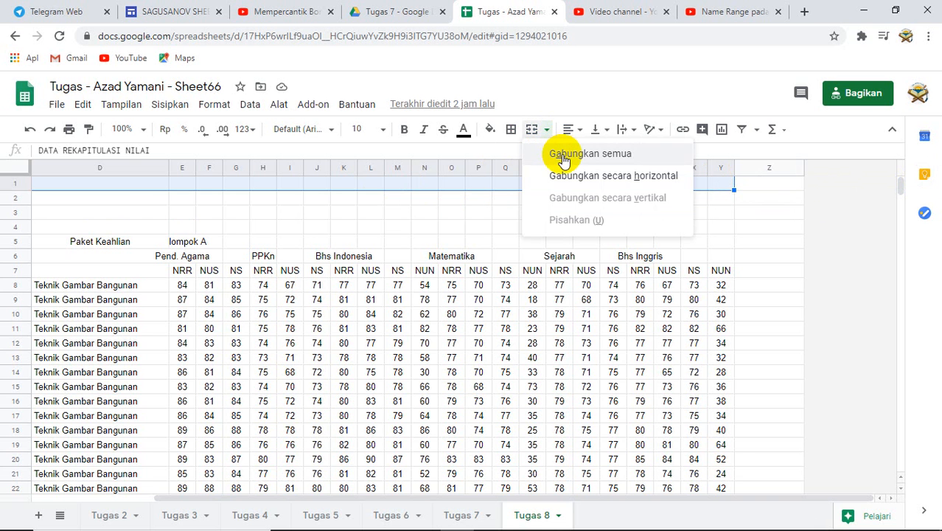
{"action": "left_click", "coordinate": [561, 153]}
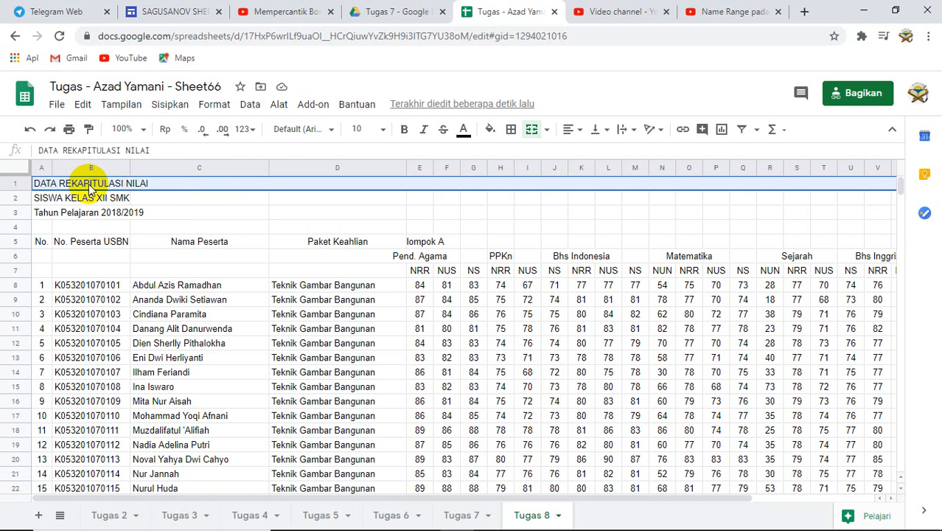
{"action": "left_click", "coordinate": [581, 135]}
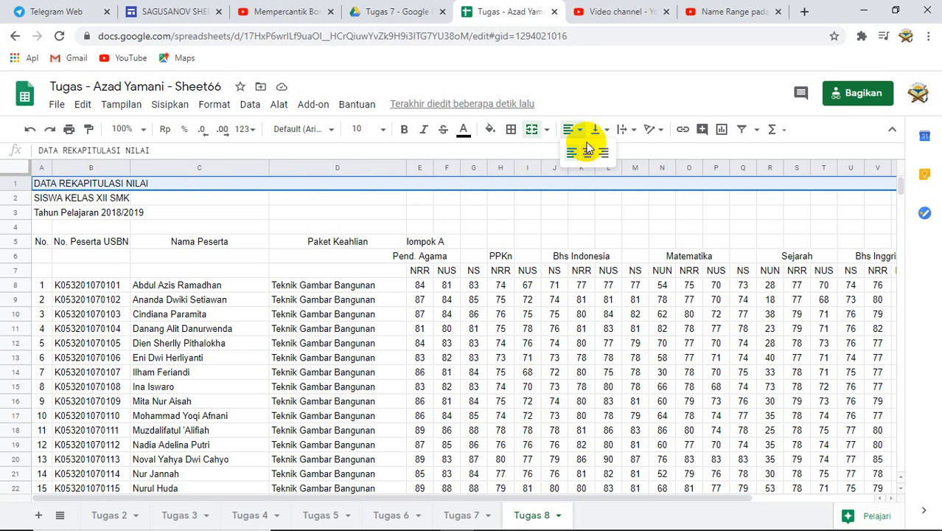
{"action": "left_click", "coordinate": [587, 154]}
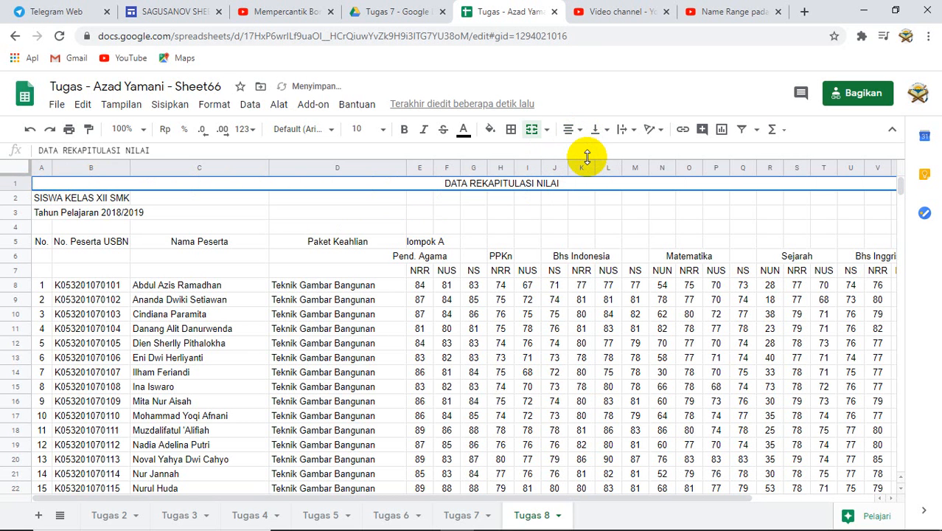
- Merge cells A2 to Y2 and center the SISWA KELAS XII SMK line across them
{"action": "left_click", "coordinate": [43, 201]}
{"action": "mouse_move", "coordinate": [42, 200]}
{"action": "left_mouse_down"}
{"action": "mouse_move", "coordinate": [616, 192]}
{"action": "mouse_move", "coordinate": [877, 193]}
{"action": "mouse_move", "coordinate": [900, 204]}
{"action": "mouse_move", "coordinate": [919, 194]}
{"action": "mouse_move", "coordinate": [777, 204]}
{"action": "mouse_move", "coordinate": [720, 196]}
{"action": "left_mouse_up"}
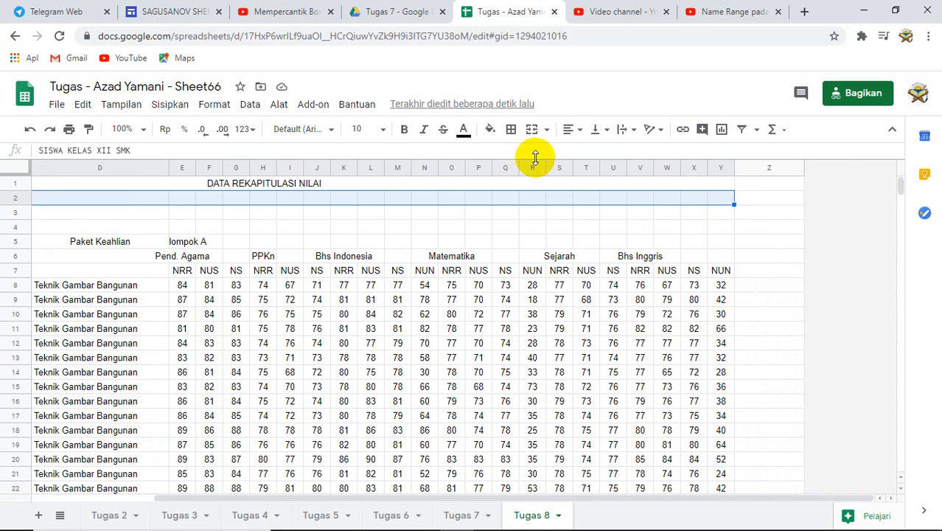
{"action": "left_click", "coordinate": [546, 131]}
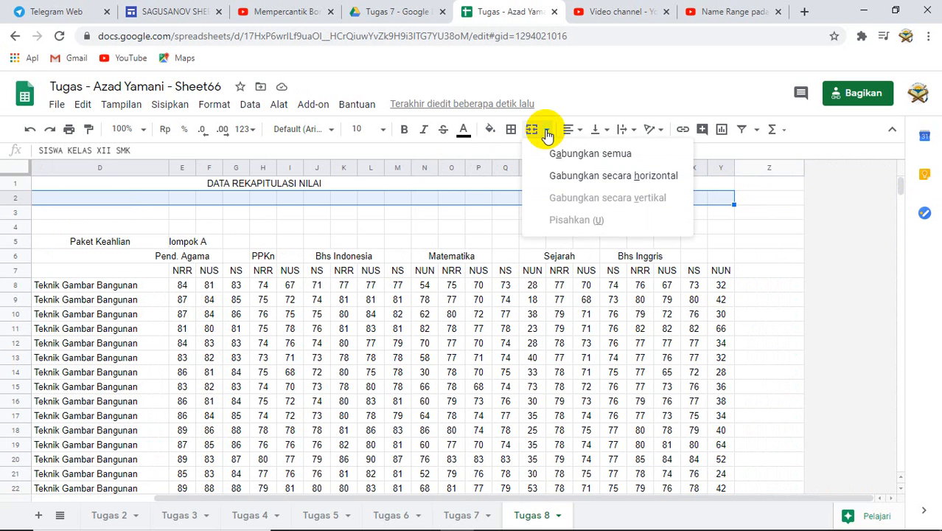
{"action": "left_click", "coordinate": [571, 152]}
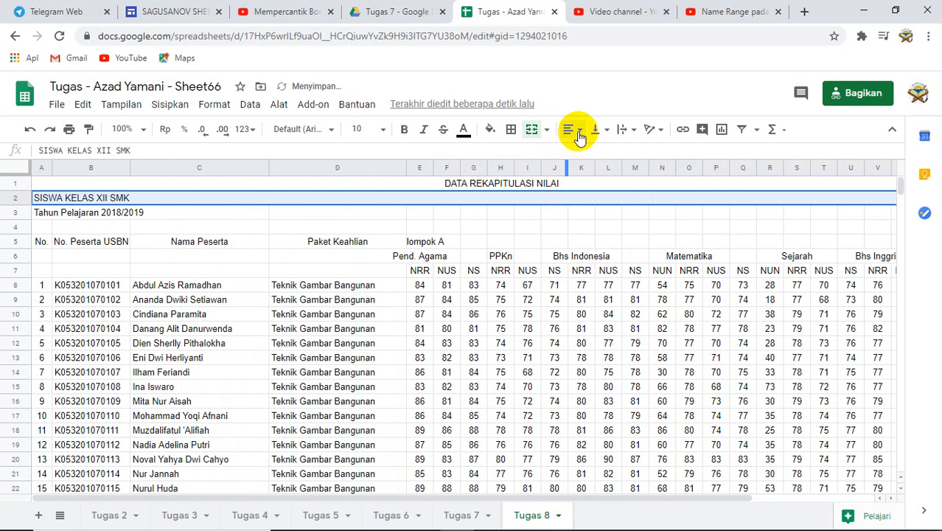
{"action": "left_click", "coordinate": [574, 133]}
{"action": "left_click", "coordinate": [593, 151]}
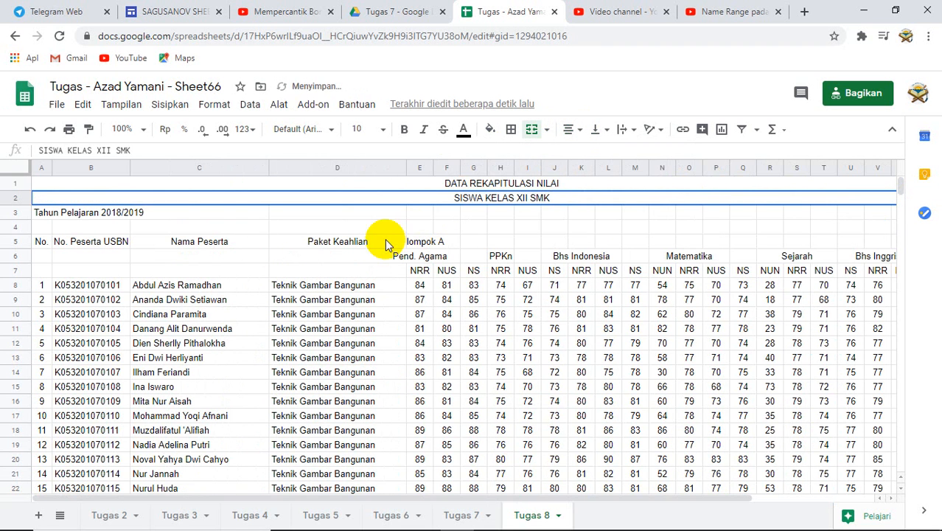
- Merge cells A3 to Y3 and center the Tahun Pelajaran 2018/2019 line across them
{"action": "left_click", "coordinate": [48, 216]}
{"action": "left_click_drag", "start_coordinate": [49, 215], "coordinate": [710, 210]}
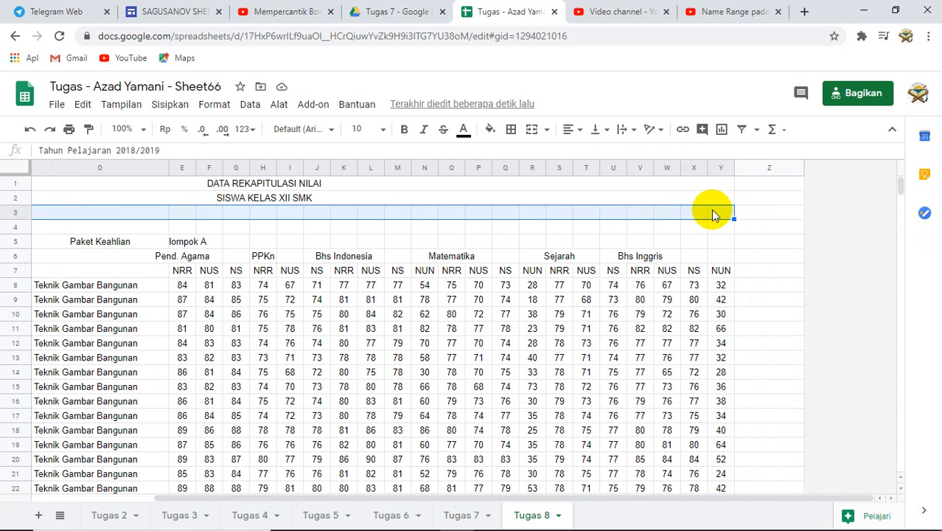
{"action": "left_click", "coordinate": [543, 130]}
{"action": "left_click", "coordinate": [565, 156]}
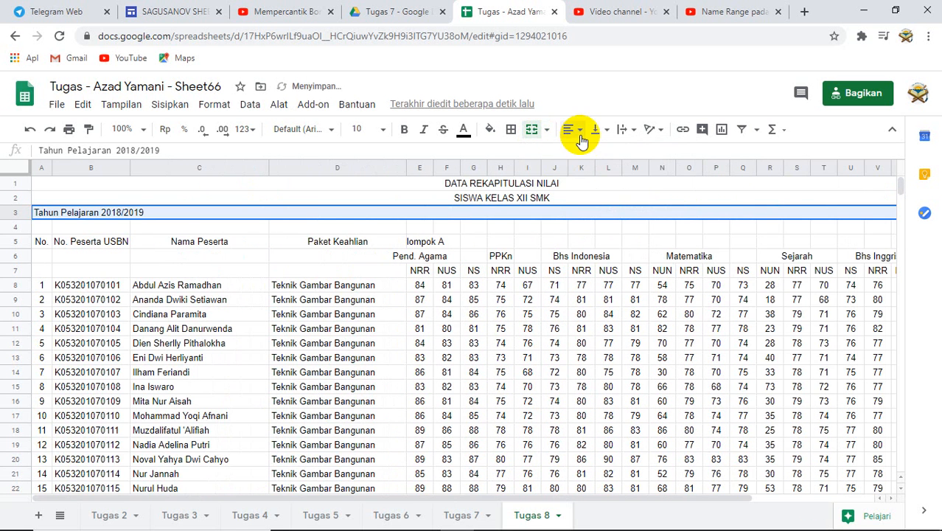
{"action": "left_click", "coordinate": [571, 131]}
{"action": "left_click", "coordinate": [590, 155]}
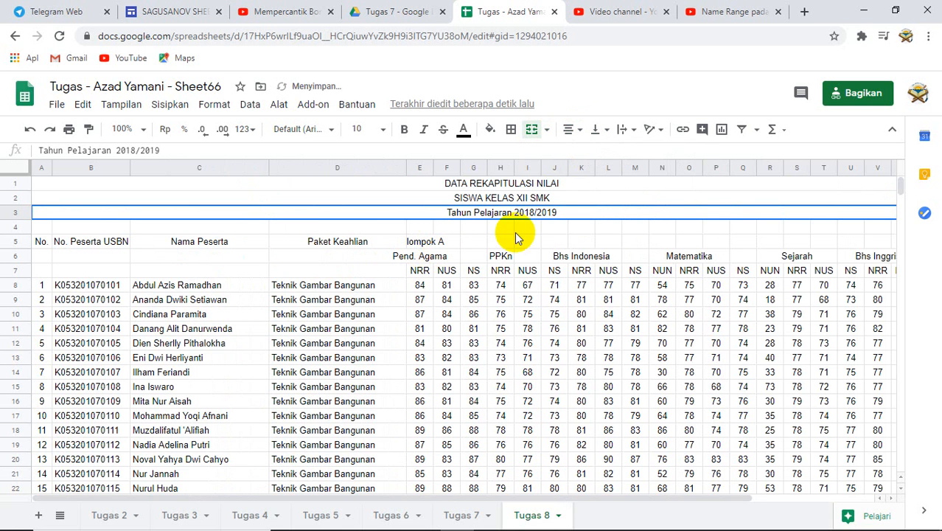
- Make the three title rows bold with font size 12
{"action": "left_click", "coordinate": [521, 186]}
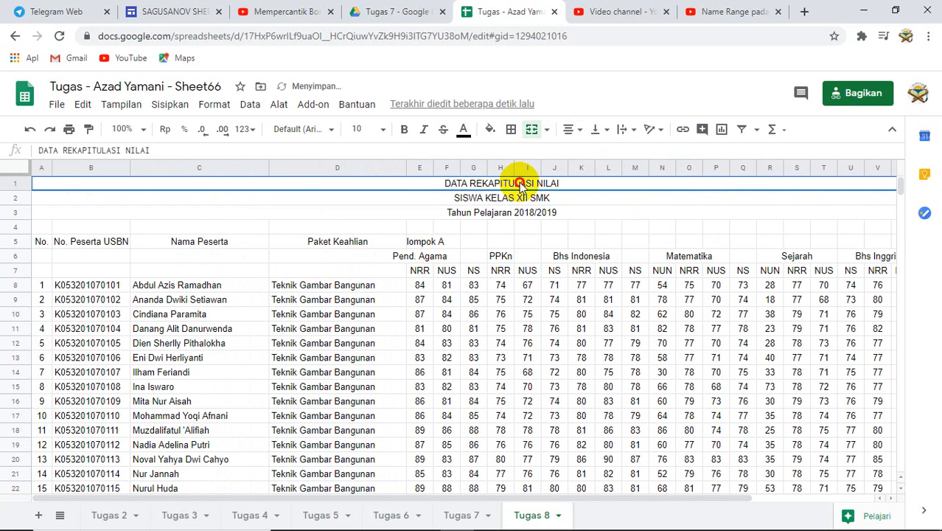
{"action": "left_click_drag", "start_coordinate": [521, 184], "coordinate": [519, 211]}
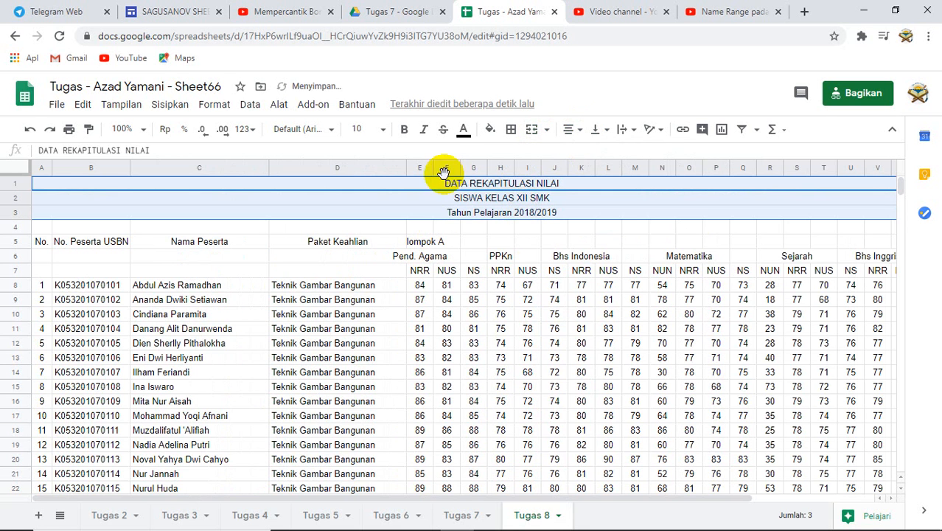
{"action": "left_click", "coordinate": [405, 131]}
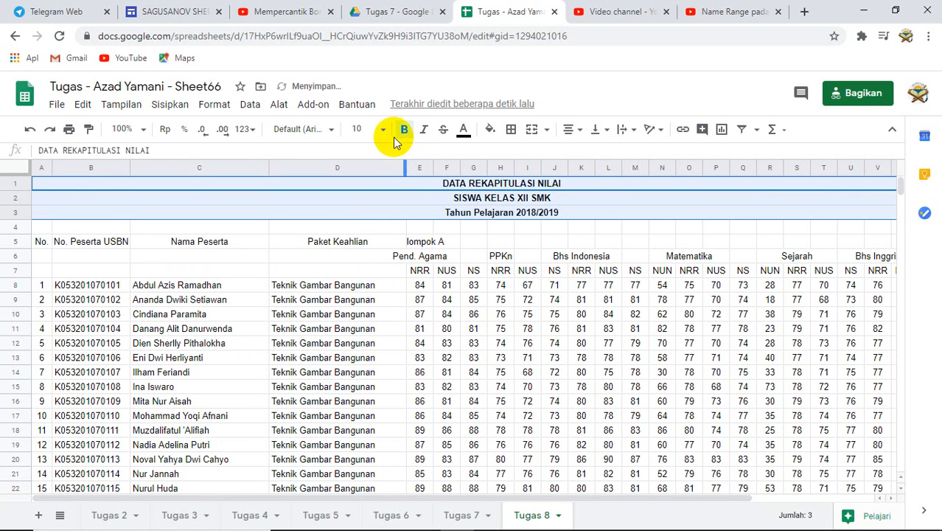
{"action": "left_click", "coordinate": [384, 130]}
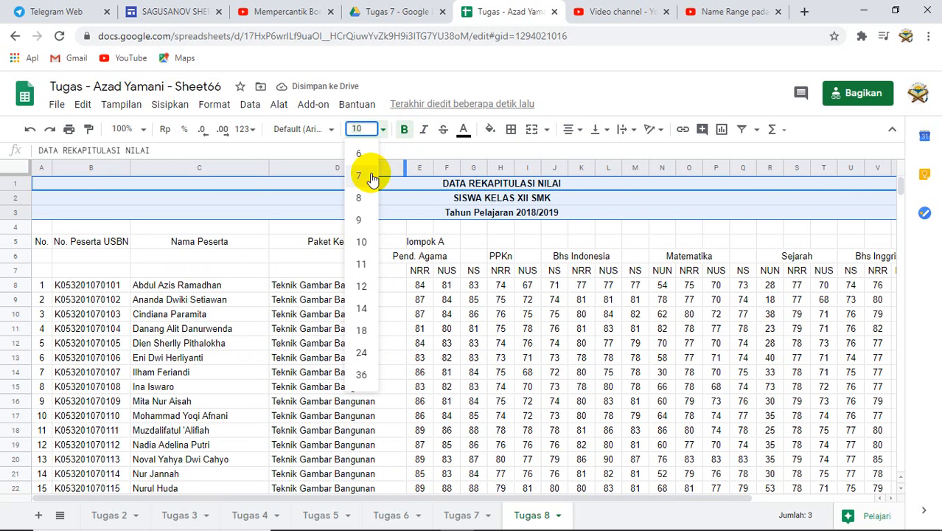
{"action": "left_click", "coordinate": [362, 287]}
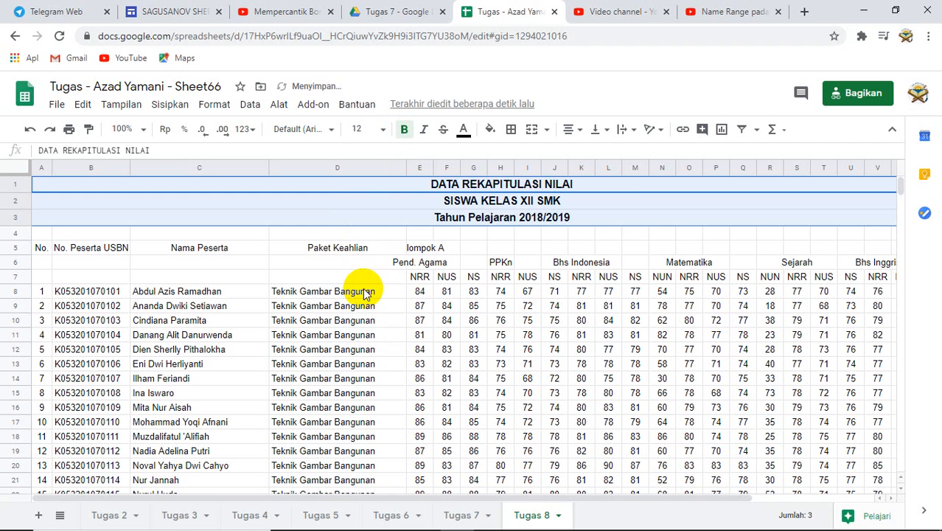
{"action": "left_click", "coordinate": [619, 214]}
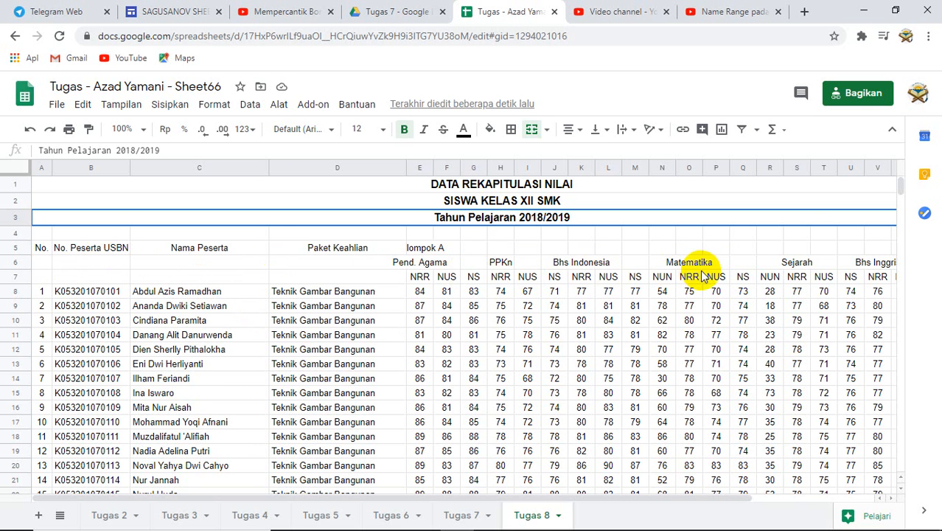
- Merge cells A5 to A7 so the No. header spans three rows
{"action": "left_click", "coordinate": [42, 250]}
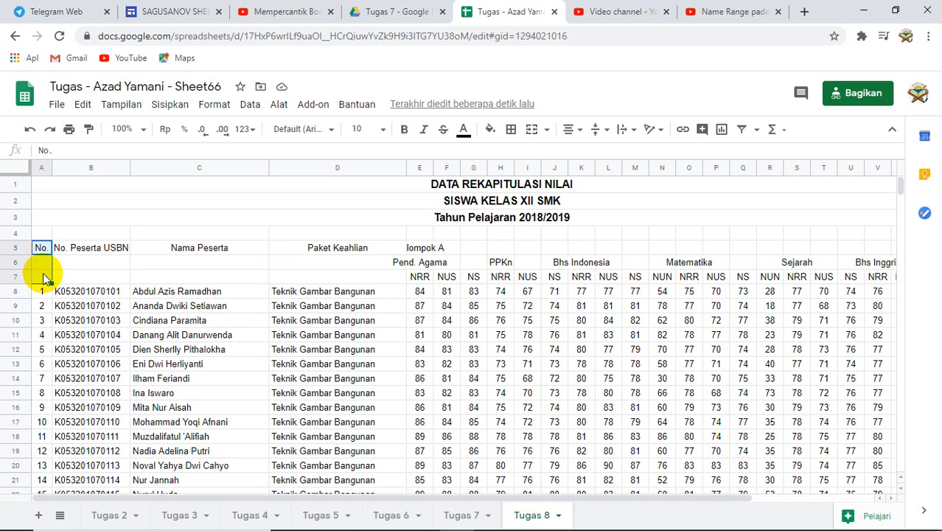
{"action": "left_click", "coordinate": [43, 278], "text": "shift"}
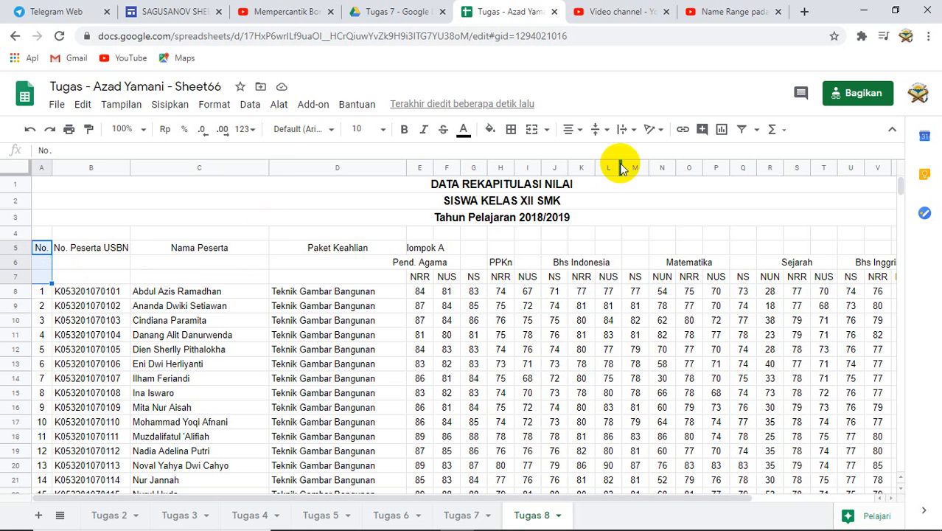
{"action": "left_click", "coordinate": [546, 130]}
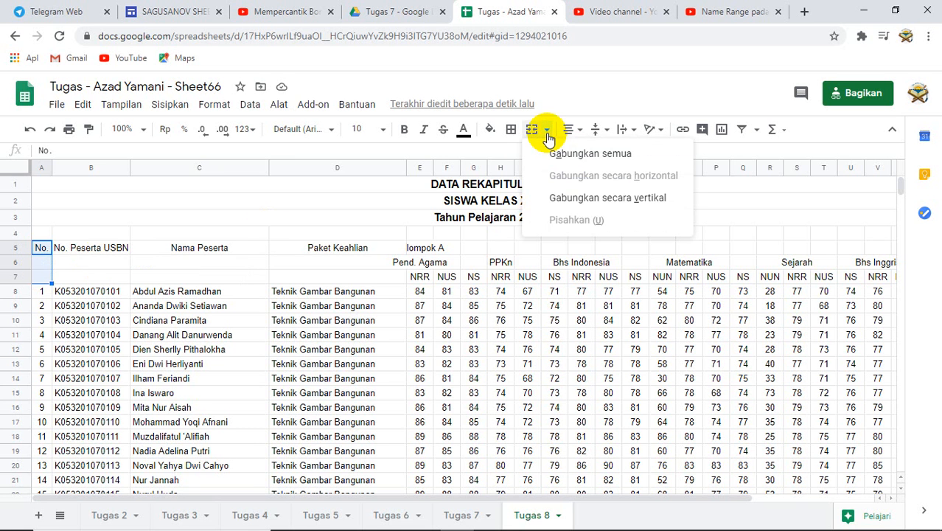
{"action": "left_click", "coordinate": [565, 154]}
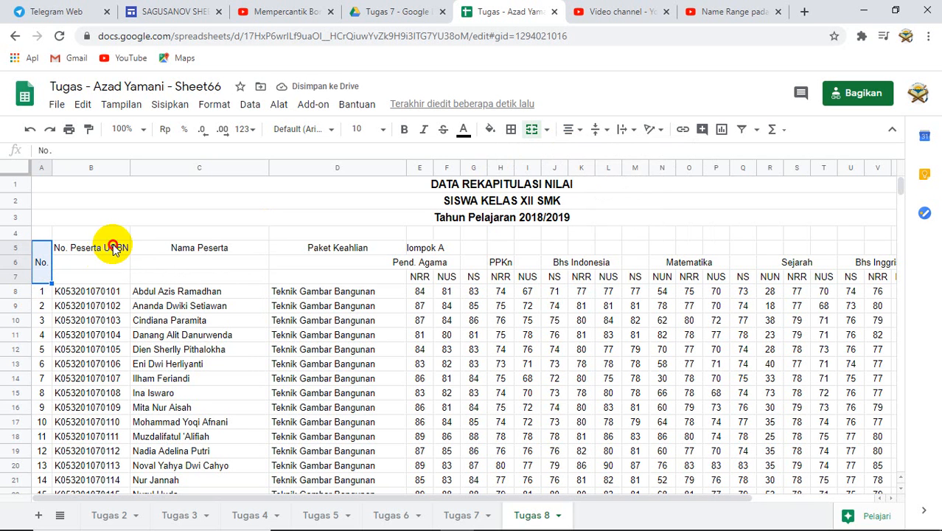
- Merge the No. Peserta USBN and Nama Peserta header cells each vertically across rows 5 to 7
{"action": "left_click_drag", "start_coordinate": [113, 248], "coordinate": [108, 278]}
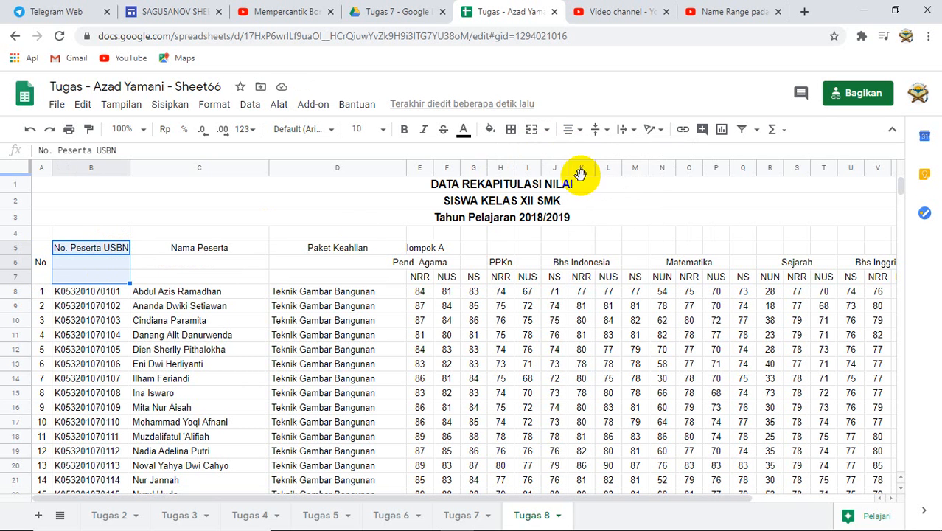
{"action": "left_click", "coordinate": [546, 130]}
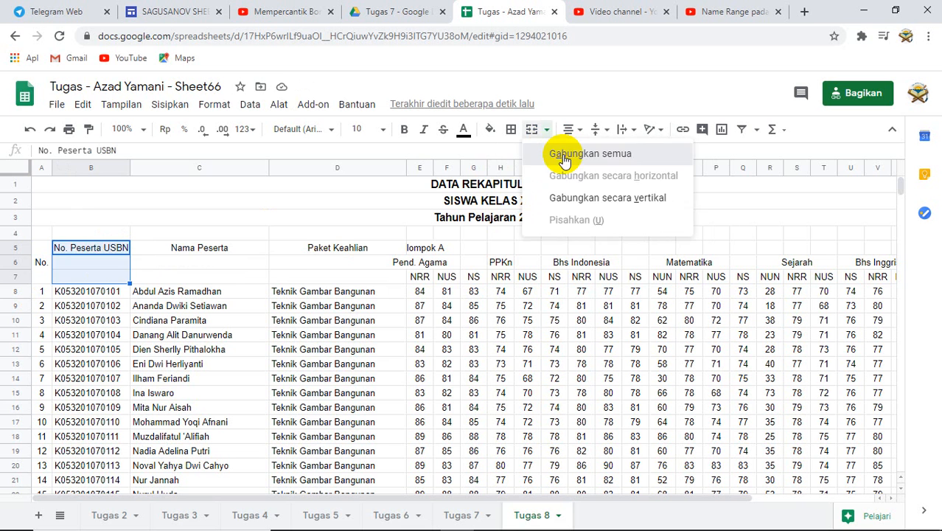
{"action": "left_click", "coordinate": [562, 155]}
{"action": "left_click", "coordinate": [214, 251]}
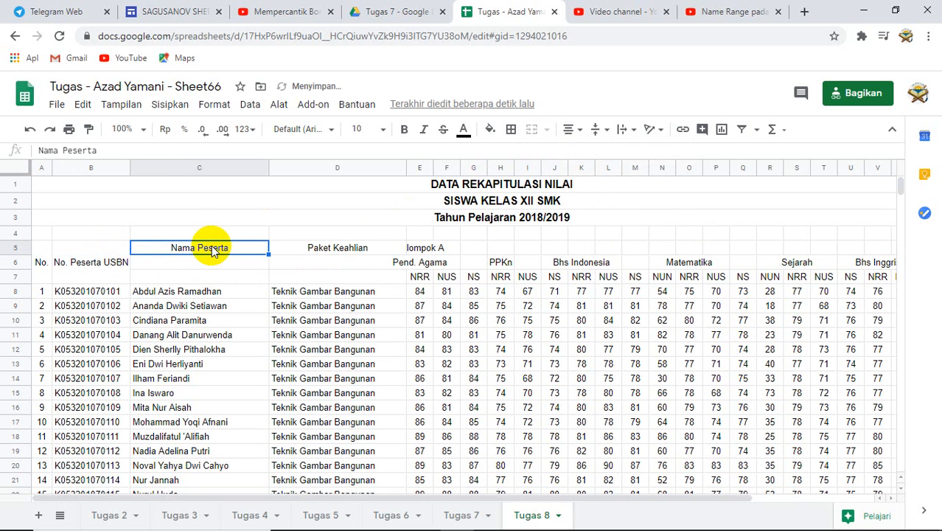
{"action": "left_click_drag", "start_coordinate": [213, 249], "coordinate": [210, 279]}
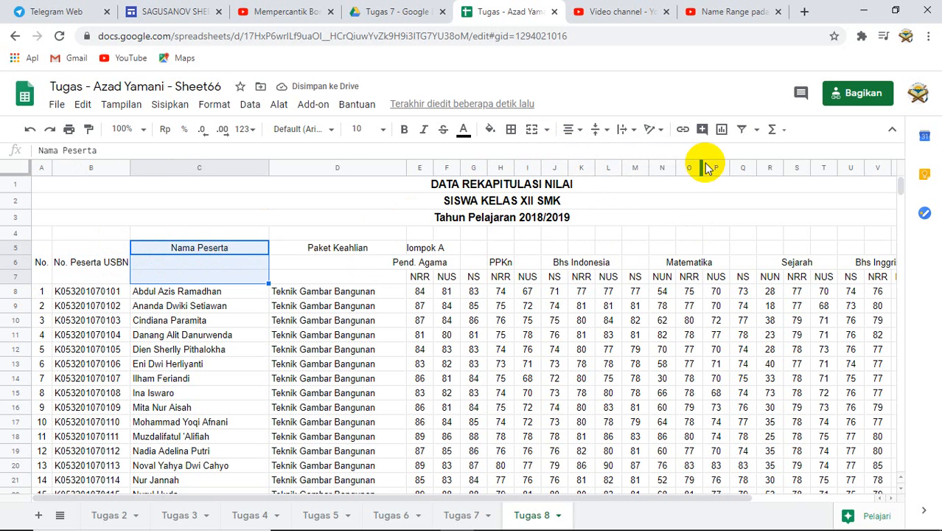
{"action": "left_click", "coordinate": [546, 130]}
{"action": "left_click", "coordinate": [552, 153]}
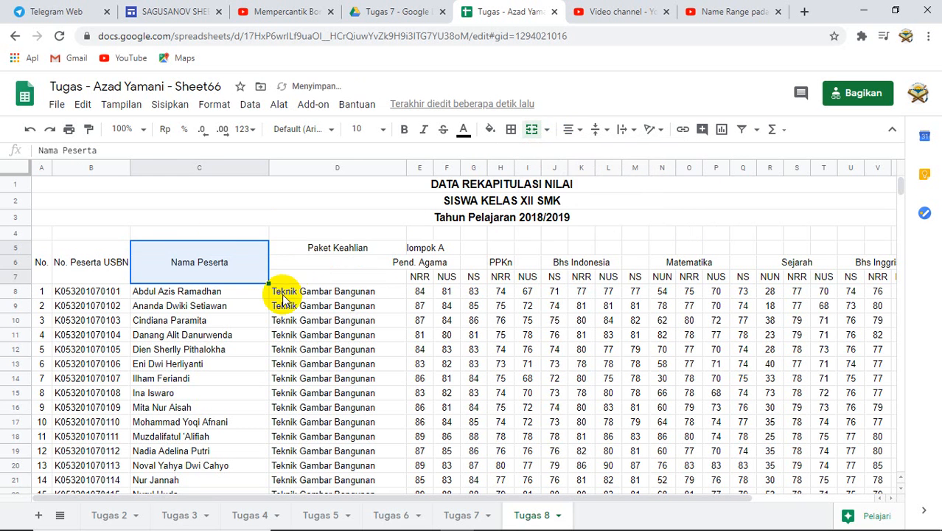
- Merge the Paket Keahlian header cells D5 to D7 into one cell
{"action": "left_click", "coordinate": [321, 250]}
{"action": "left_click_drag", "start_coordinate": [321, 250], "coordinate": [322, 278]}
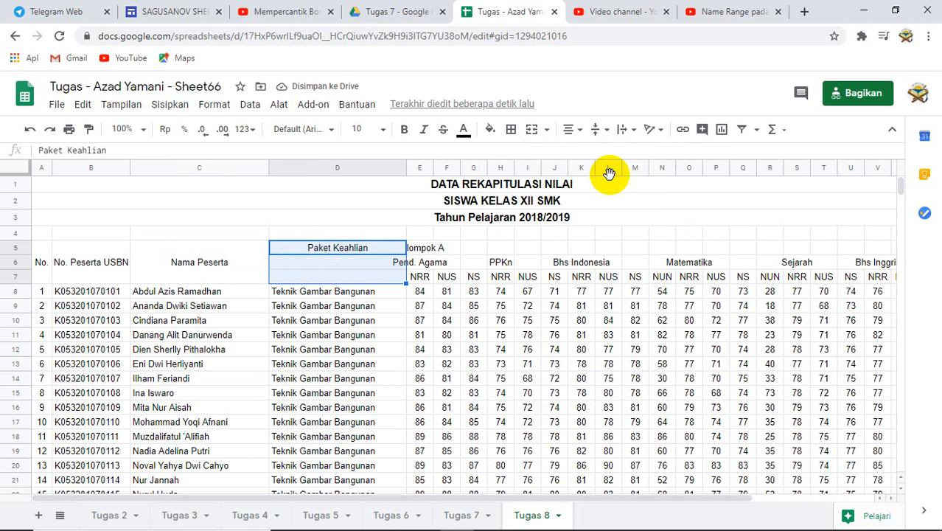
{"action": "left_click", "coordinate": [546, 131]}
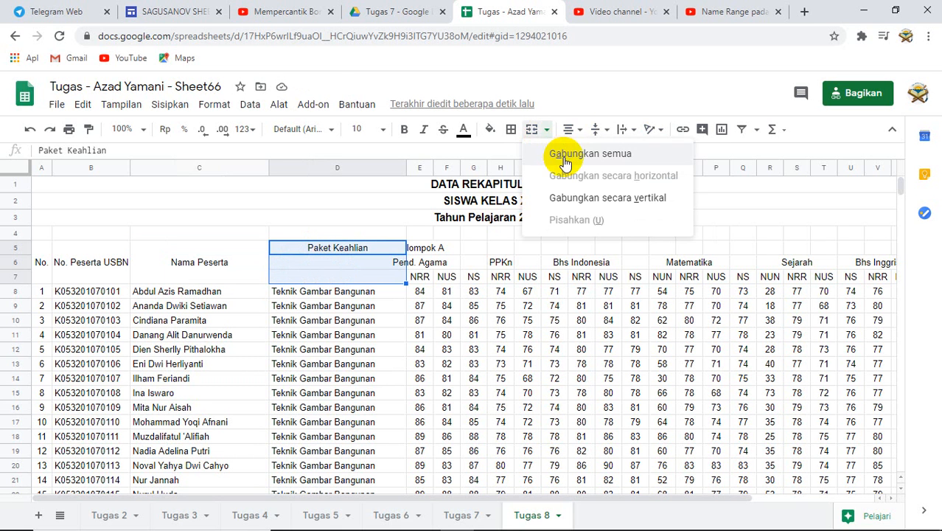
{"action": "left_click", "coordinate": [564, 155]}
{"action": "left_click", "coordinate": [465, 332]}
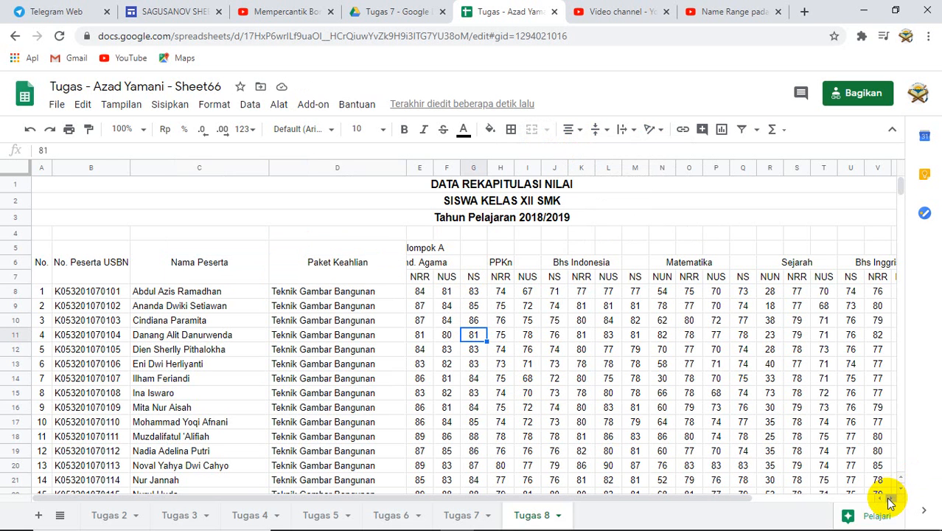
- Merge the Kelompok A header across row 5 from column E to column Y
{"action": "left_click", "coordinate": [890, 500]}
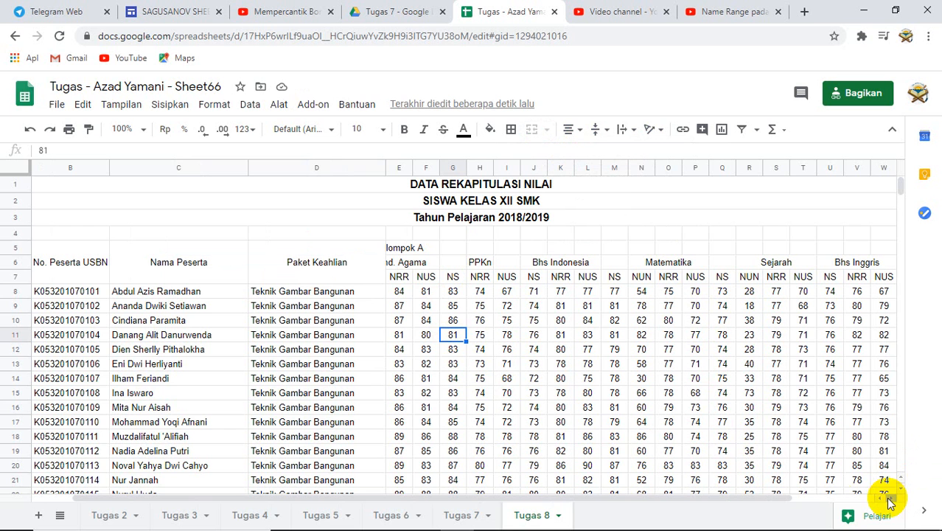
{"action": "left_click", "coordinate": [398, 249]}
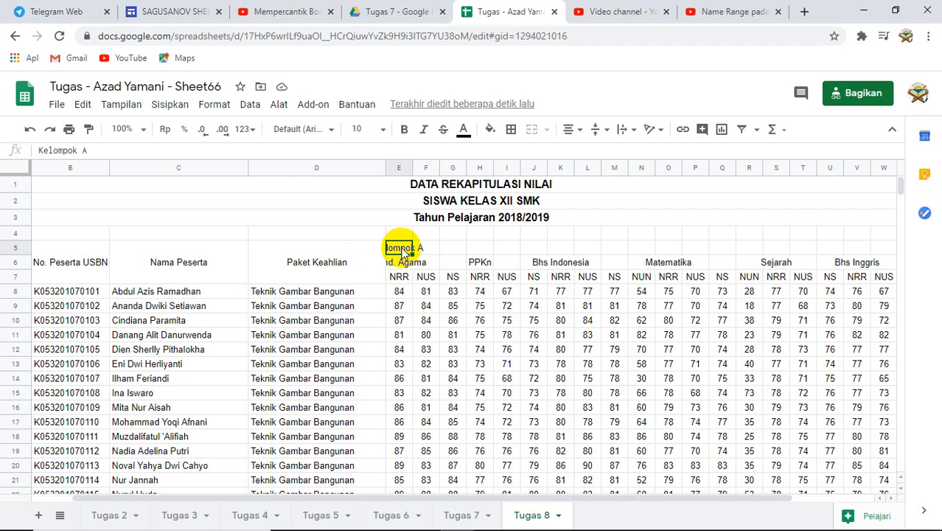
{"action": "left_click_drag", "start_coordinate": [402, 249], "coordinate": [895, 254]}
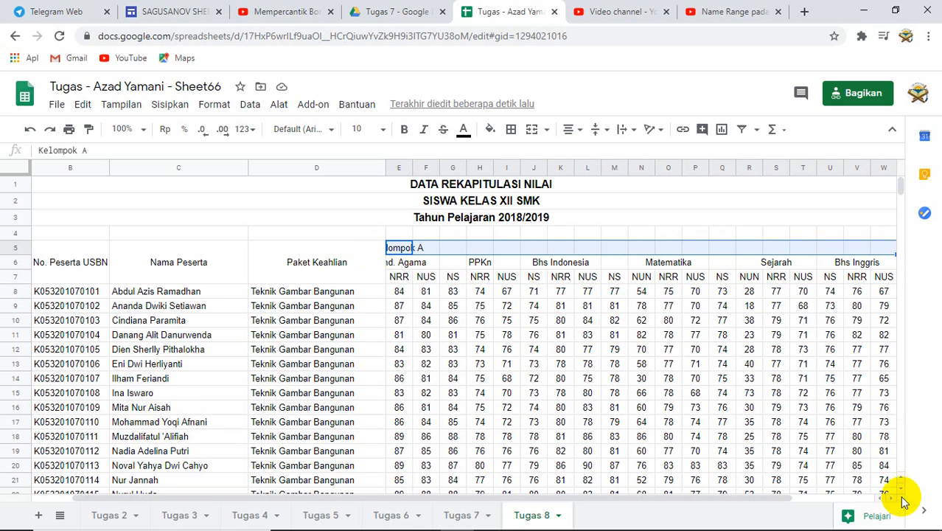
{"action": "left_click", "coordinate": [893, 501]}
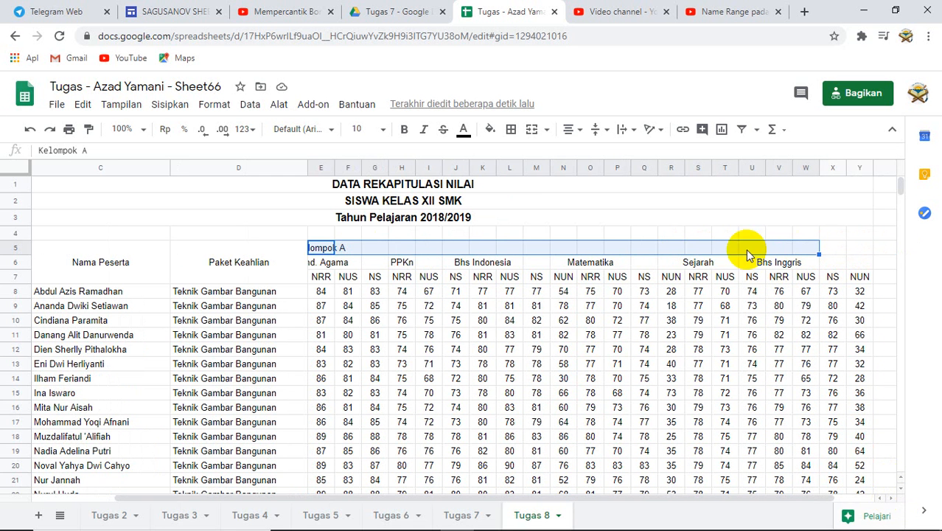
{"action": "left_click", "coordinate": [321, 250]}
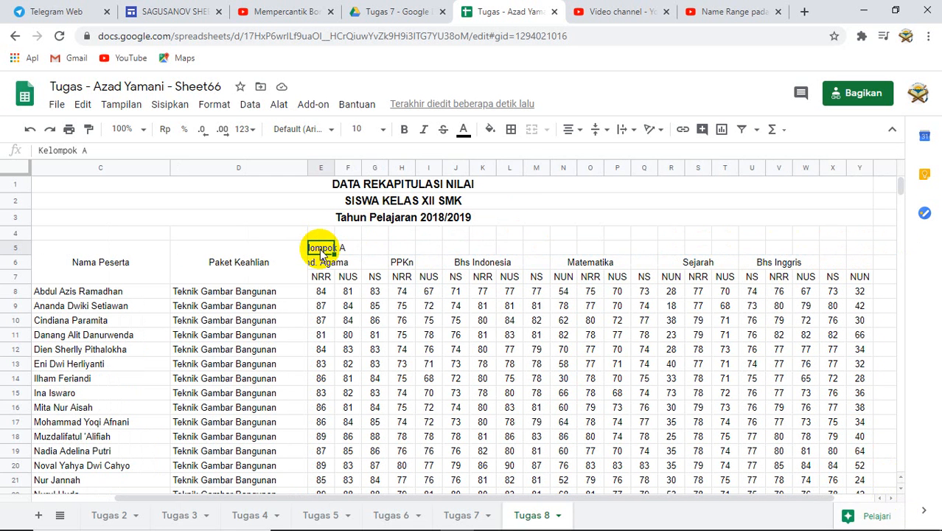
{"action": "left_click_drag", "start_coordinate": [321, 251], "coordinate": [854, 251]}
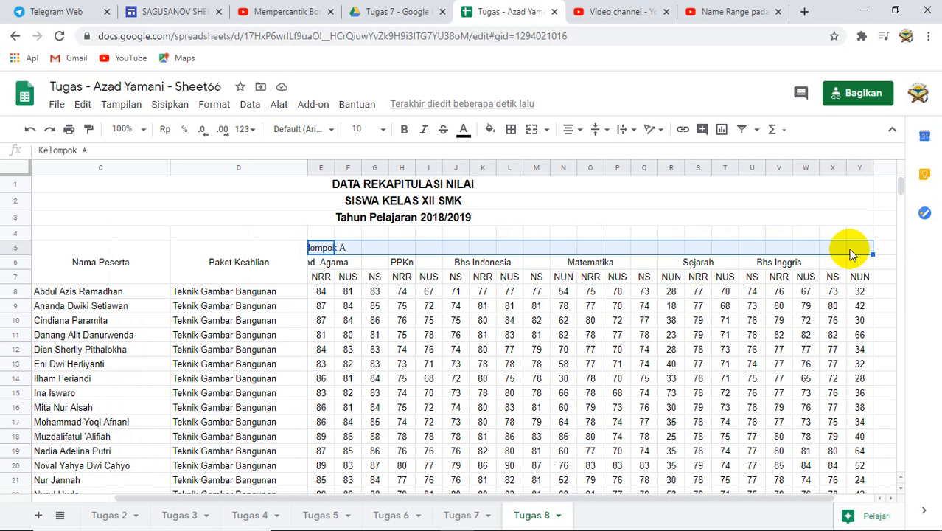
{"action": "left_click", "coordinate": [549, 130]}
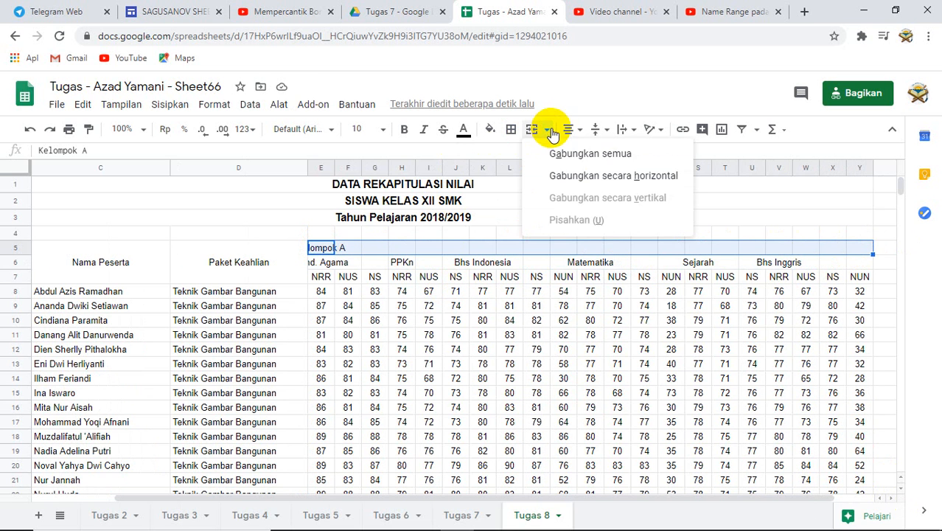
{"action": "left_click", "coordinate": [572, 154]}
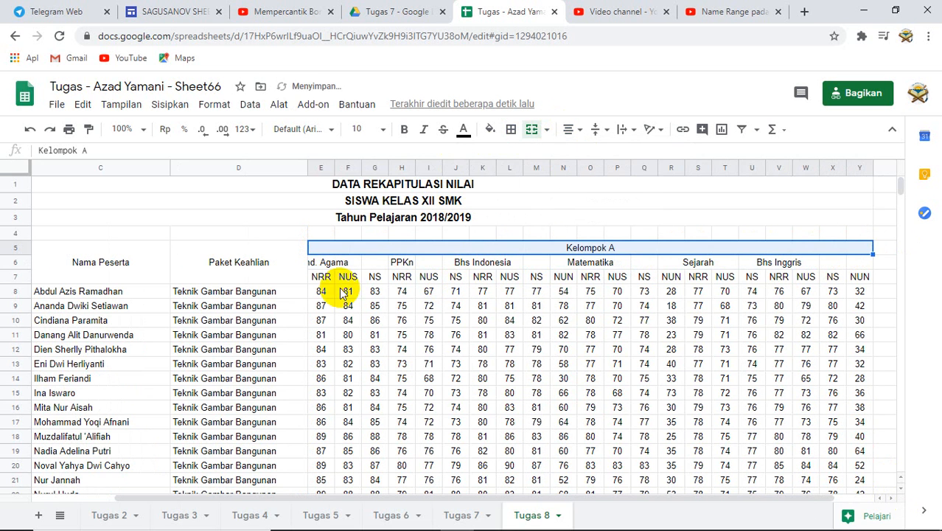
- Merge the Pend. Agama and PPKn subject headers in row 6, each across its three score columns
{"action": "left_click", "coordinate": [329, 265]}
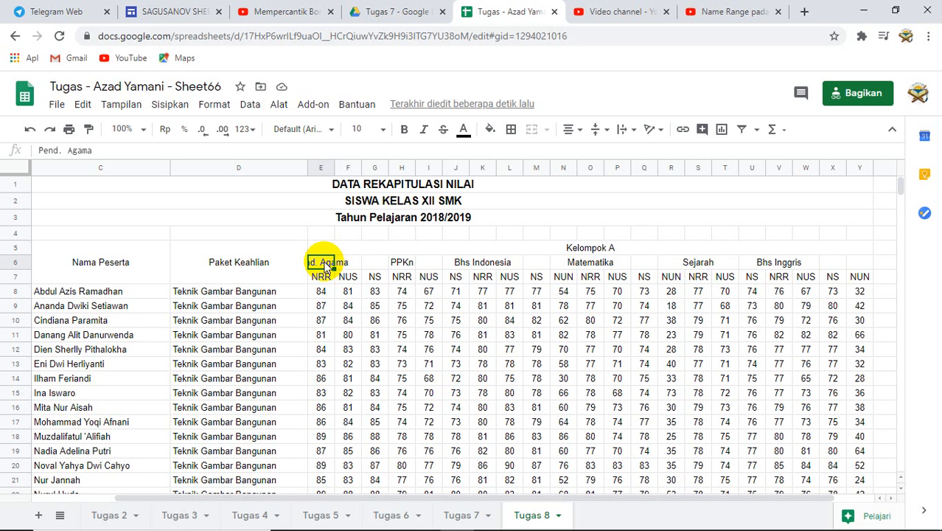
{"action": "left_click_drag", "start_coordinate": [325, 267], "coordinate": [376, 263]}
{"action": "left_click", "coordinate": [547, 130]}
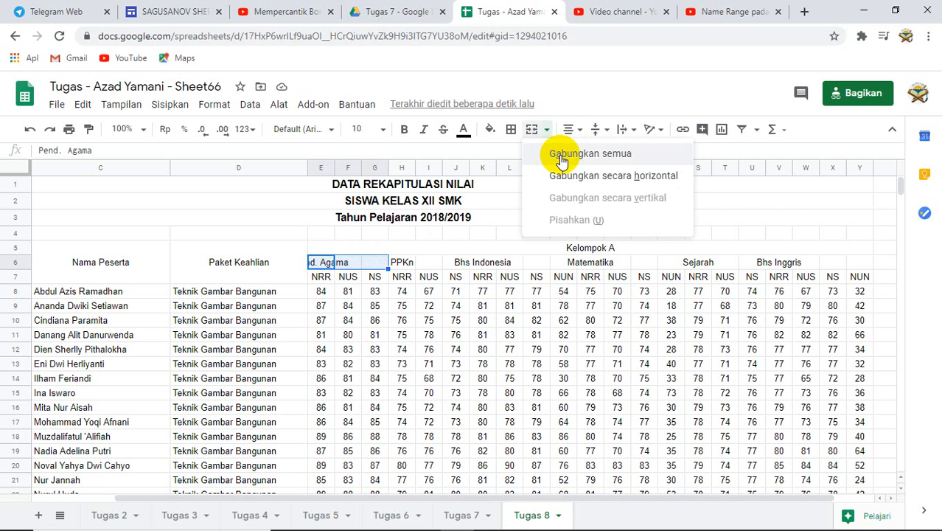
{"action": "left_click", "coordinate": [561, 152]}
{"action": "left_click", "coordinate": [399, 264]}
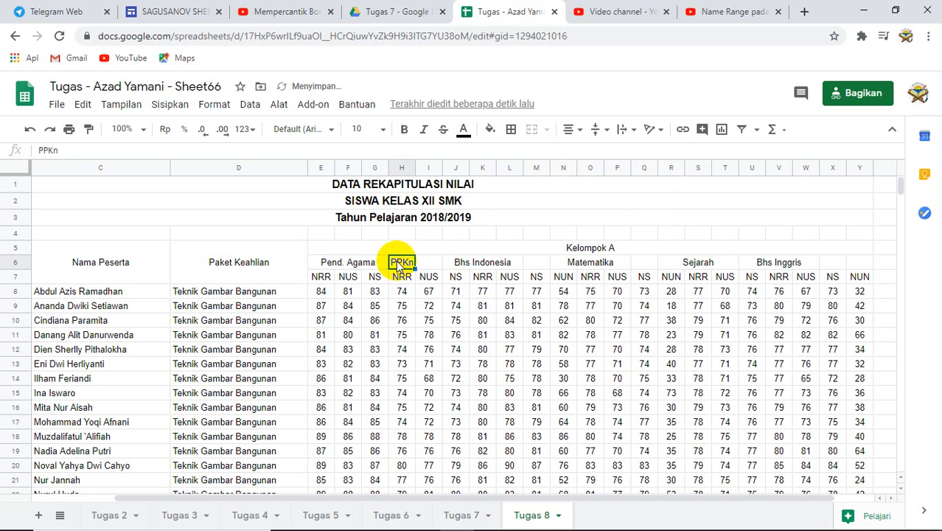
{"action": "left_click_drag", "start_coordinate": [399, 264], "coordinate": [459, 266]}
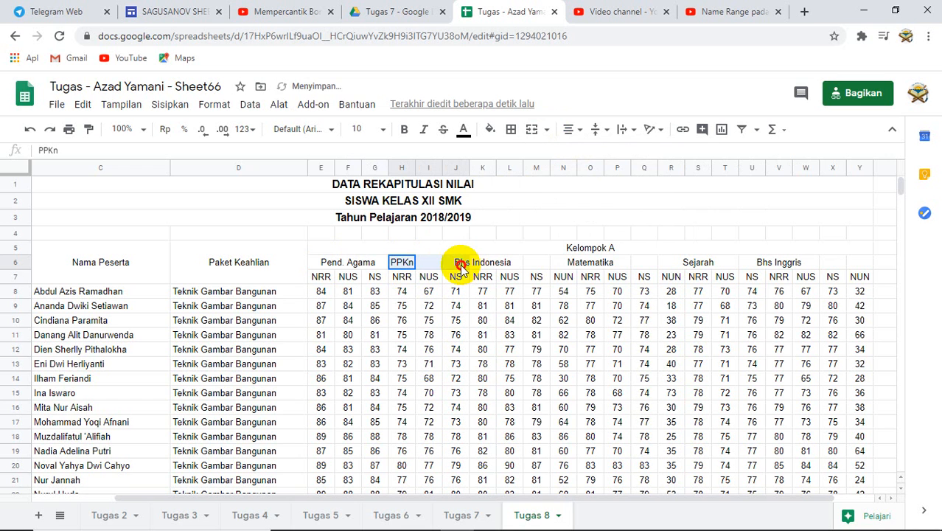
{"action": "left_click", "coordinate": [547, 130]}
{"action": "left_click", "coordinate": [572, 156]}
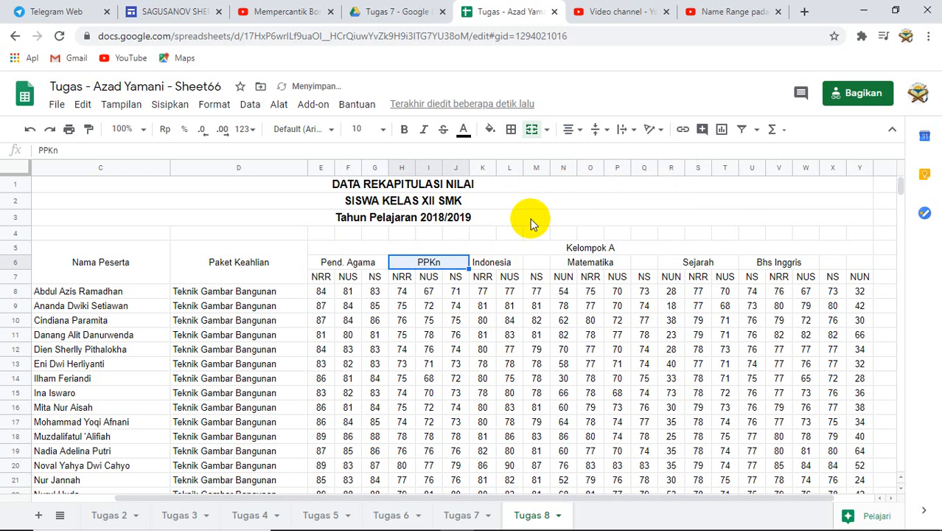
- Merge the Bhs Indonesia and Matematika subject headers in row 6, each across its four score columns
{"action": "left_click", "coordinate": [480, 263]}
{"action": "left_click_drag", "start_coordinate": [480, 263], "coordinate": [553, 254]}
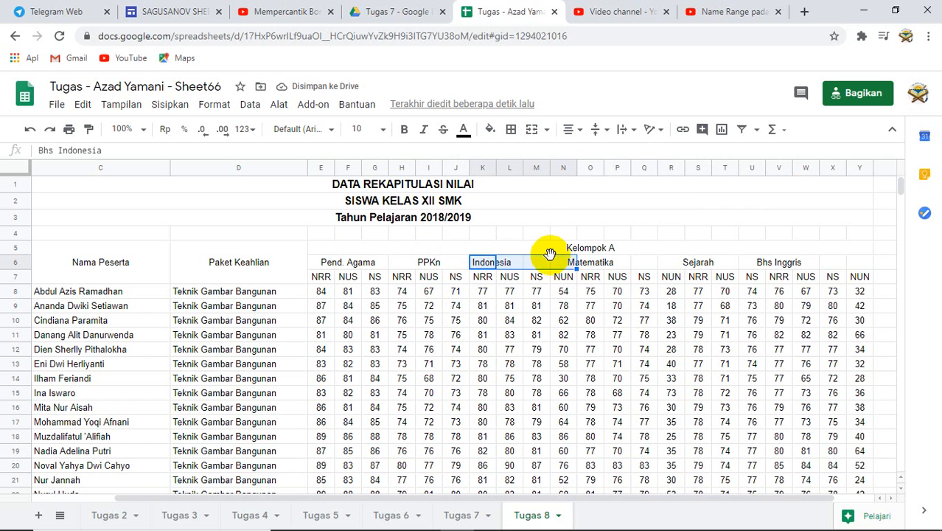
{"action": "left_click", "coordinate": [547, 130]}
{"action": "left_click", "coordinate": [558, 155]}
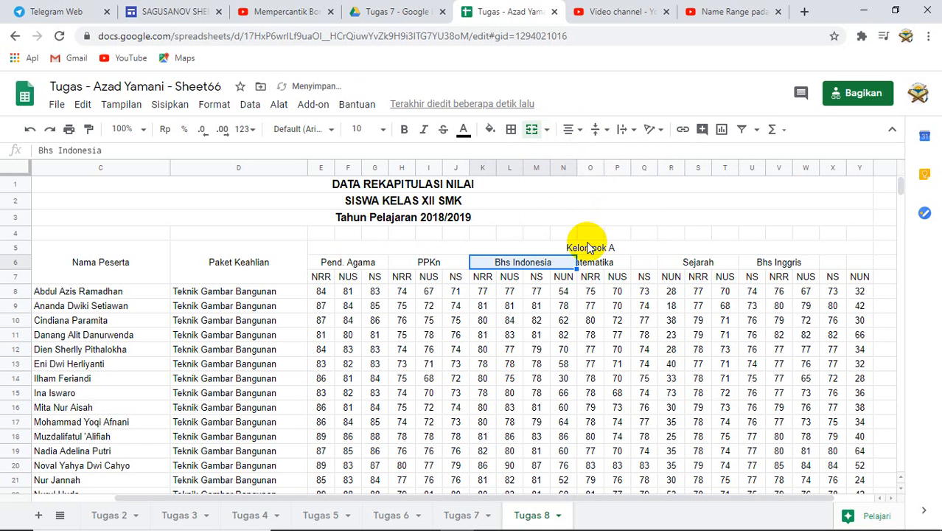
{"action": "left_click", "coordinate": [585, 265]}
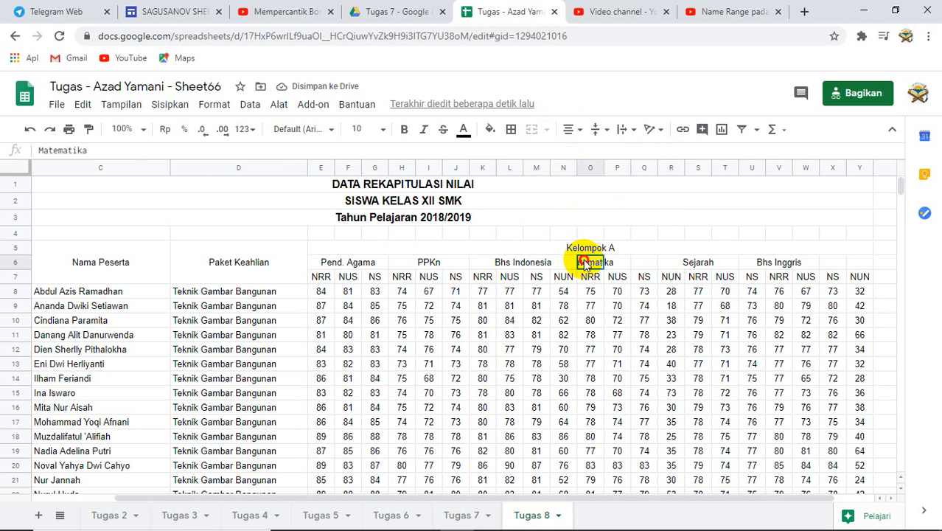
{"action": "left_click_drag", "start_coordinate": [585, 265], "coordinate": [666, 261]}
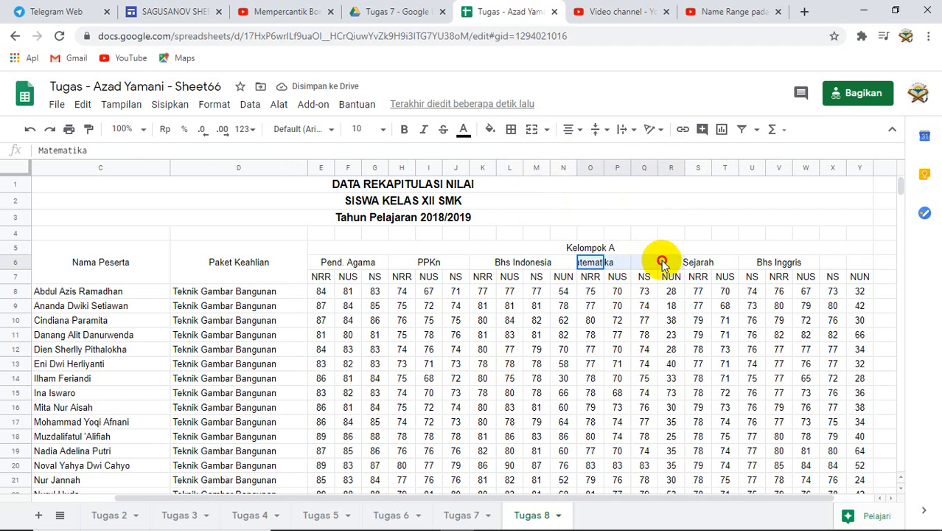
{"action": "left_click", "coordinate": [546, 129]}
{"action": "left_click", "coordinate": [557, 152]}
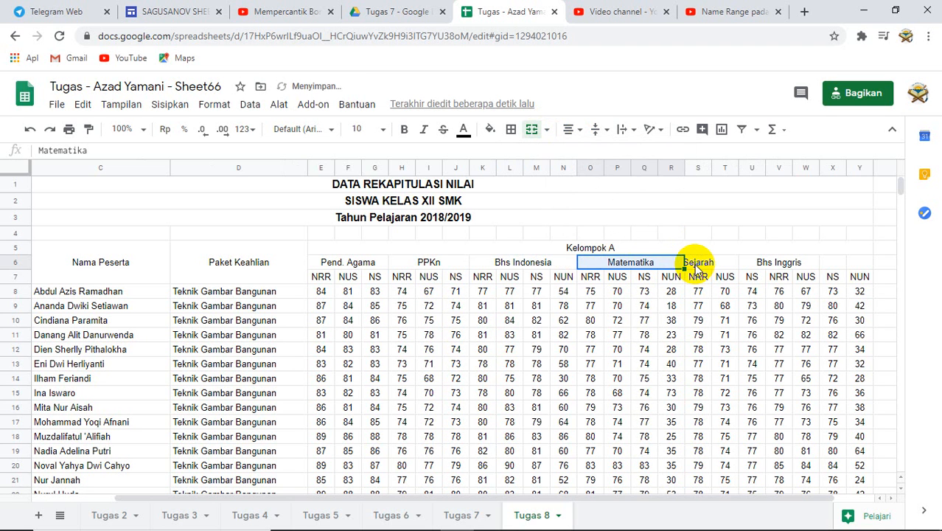
- Merge the Sejarah header across its three columns and the Bhs Inggris header across its four columns in row 6
{"action": "left_click", "coordinate": [695, 267]}
{"action": "left_click_drag", "start_coordinate": [695, 266], "coordinate": [744, 260]}
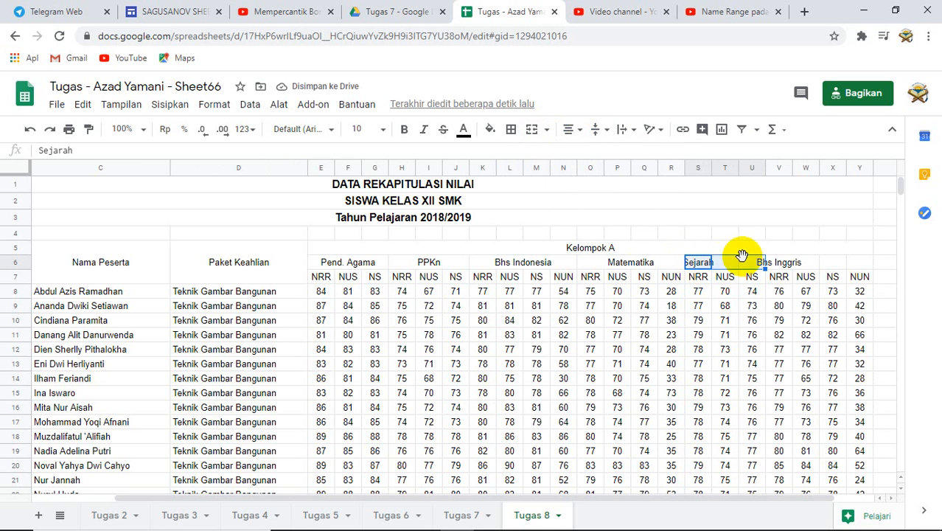
{"action": "left_click", "coordinate": [546, 129]}
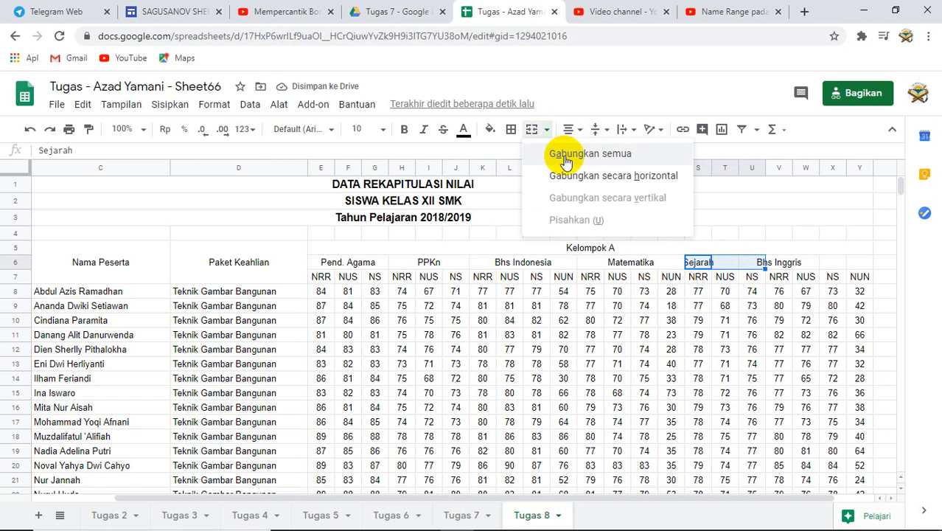
{"action": "left_click", "coordinate": [559, 152]}
{"action": "left_click", "coordinate": [778, 263]}
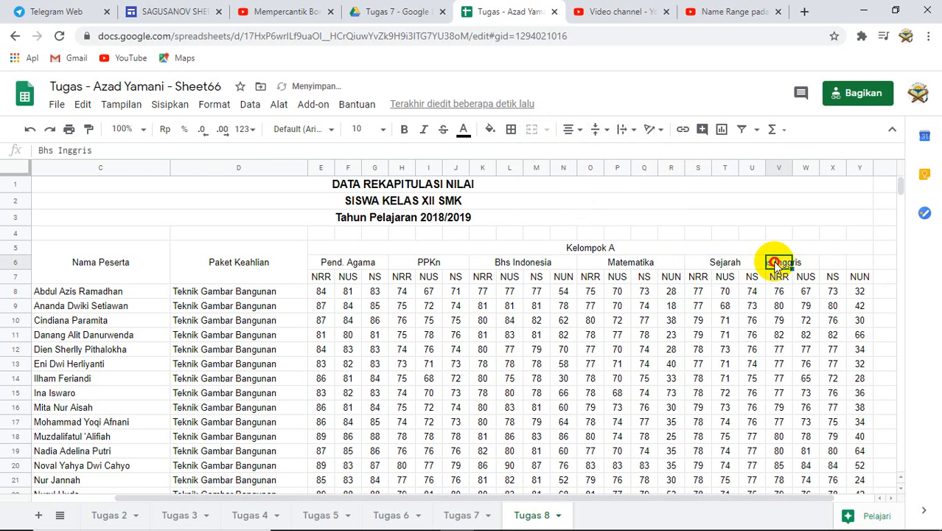
{"action": "left_click_drag", "start_coordinate": [776, 267], "coordinate": [849, 259]}
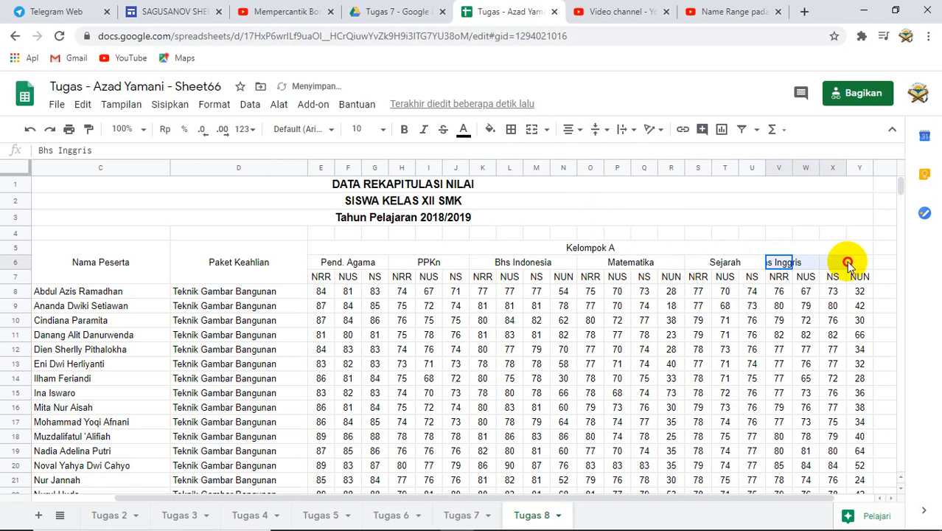
{"action": "left_click", "coordinate": [547, 130]}
{"action": "left_click", "coordinate": [554, 150]}
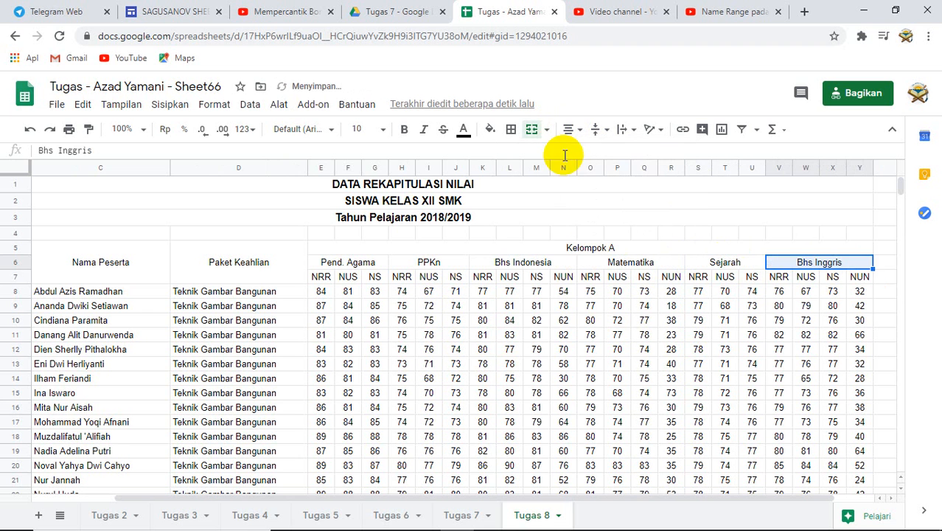
- Make the whole column header block, rows 5 to 7 from No. to the last score column, bold
{"action": "left_click", "coordinate": [544, 323]}
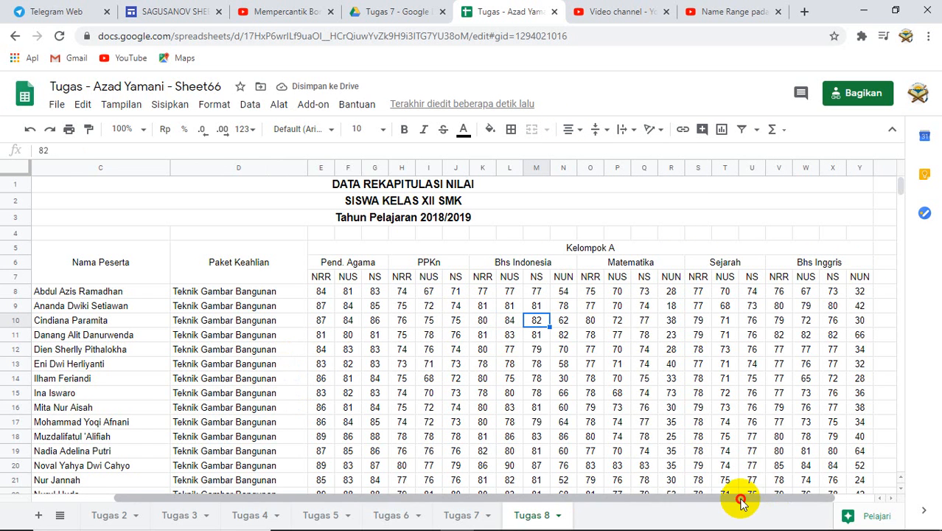
{"action": "left_click_drag", "start_coordinate": [739, 498], "coordinate": [641, 494]}
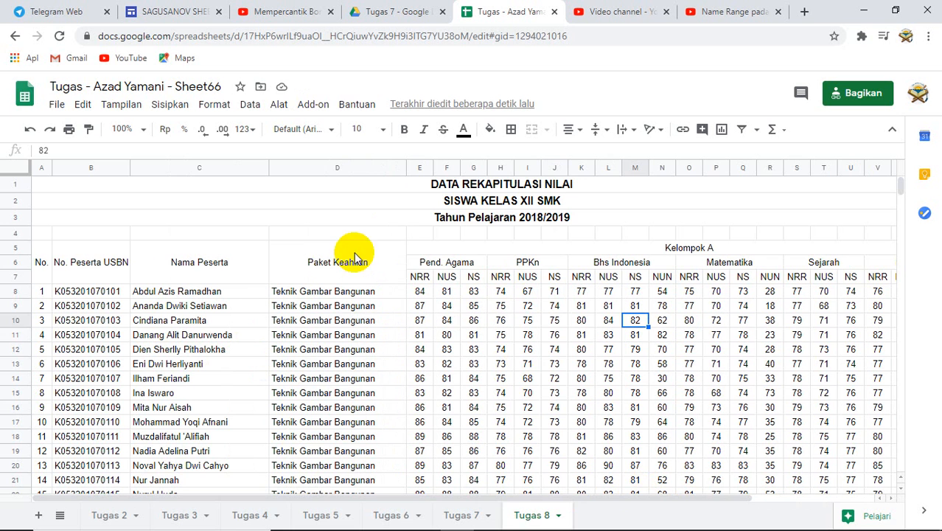
{"action": "left_click_drag", "start_coordinate": [43, 269], "coordinate": [805, 258]}
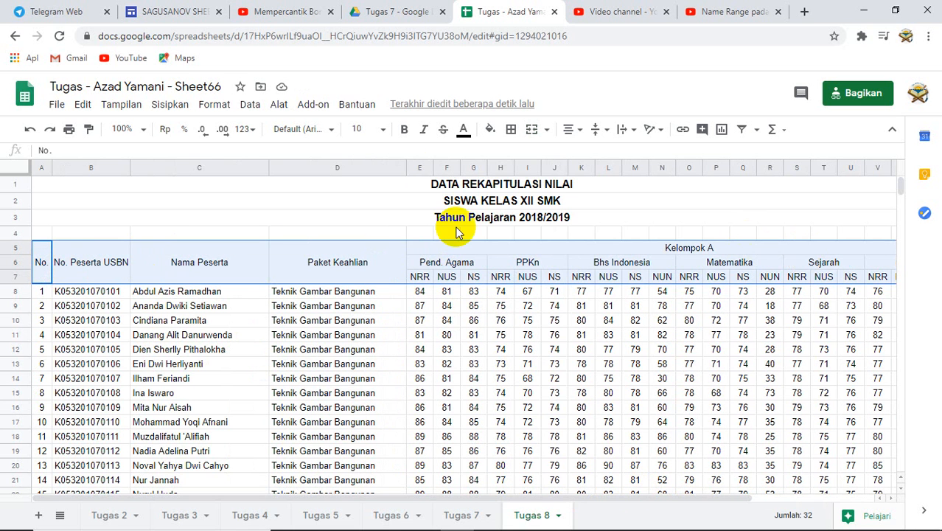
{"action": "left_click", "coordinate": [403, 129]}
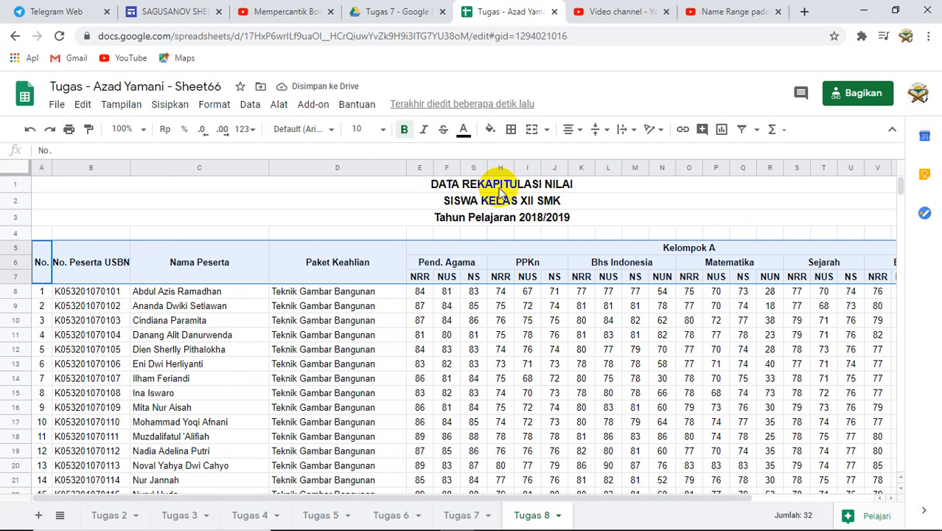
- Fill the column header block in rows 5 to 7 with the cyan background colour
{"action": "left_click", "coordinate": [500, 323]}
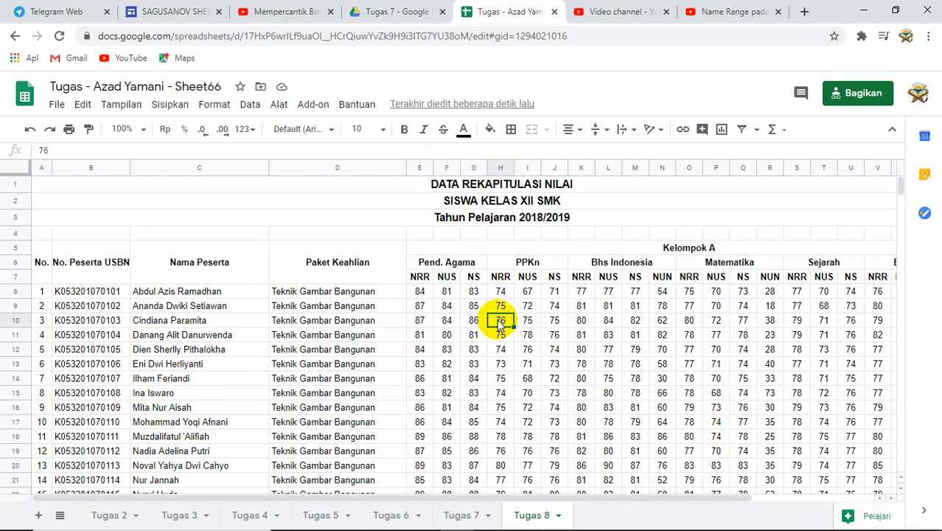
{"action": "left_click_drag", "start_coordinate": [42, 262], "coordinate": [689, 287]}
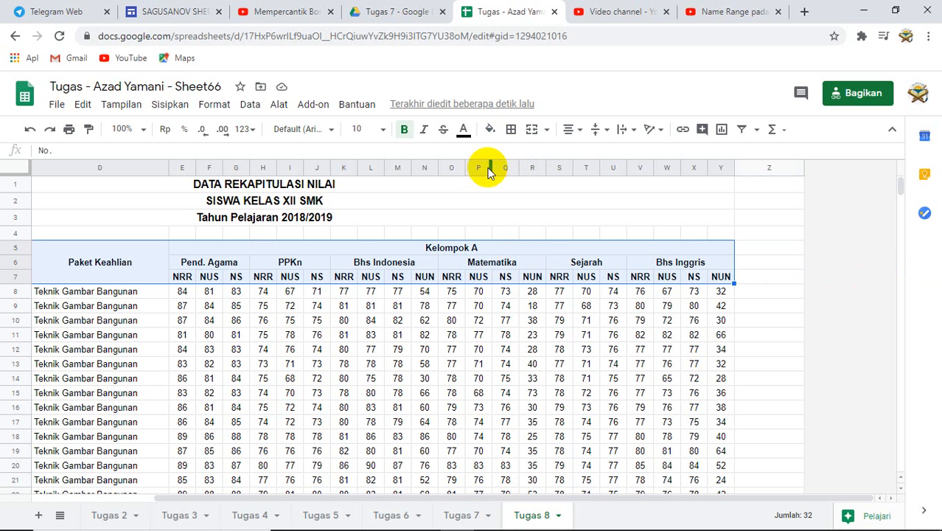
{"action": "left_click", "coordinate": [492, 133]}
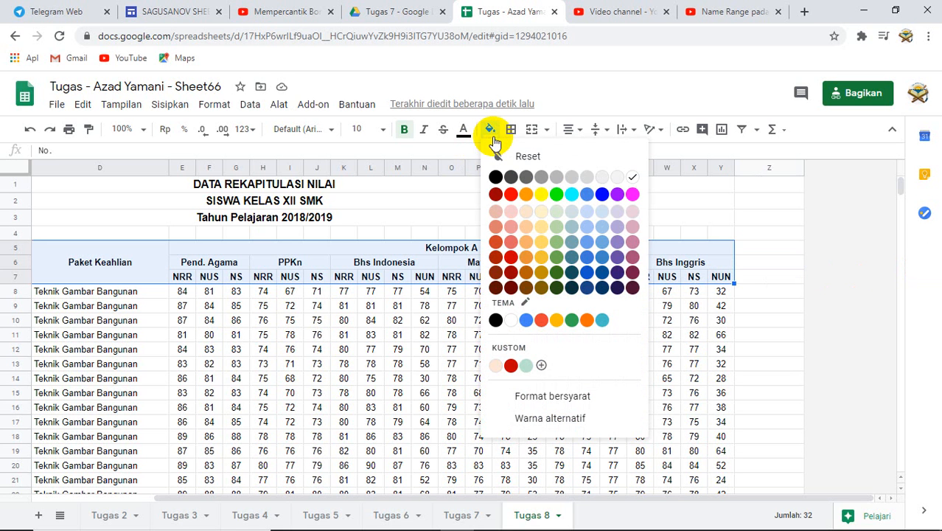
{"action": "left_click", "coordinate": [571, 192]}
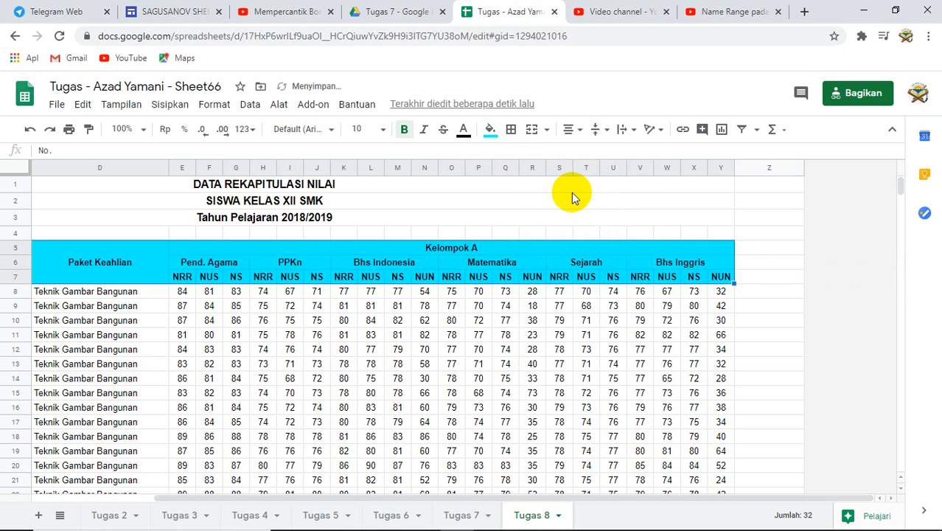
{"action": "left_click", "coordinate": [341, 348]}
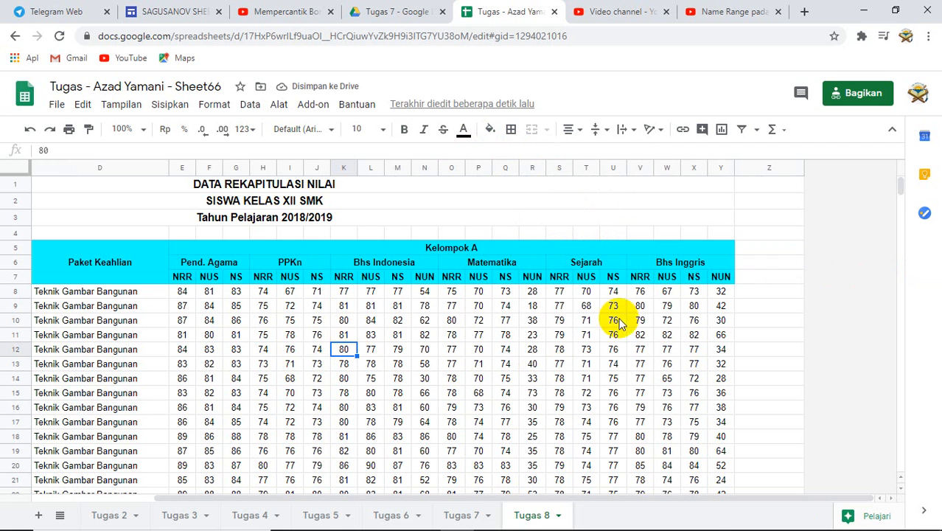
{"action": "left_click_drag", "start_coordinate": [701, 499], "coordinate": [568, 504]}
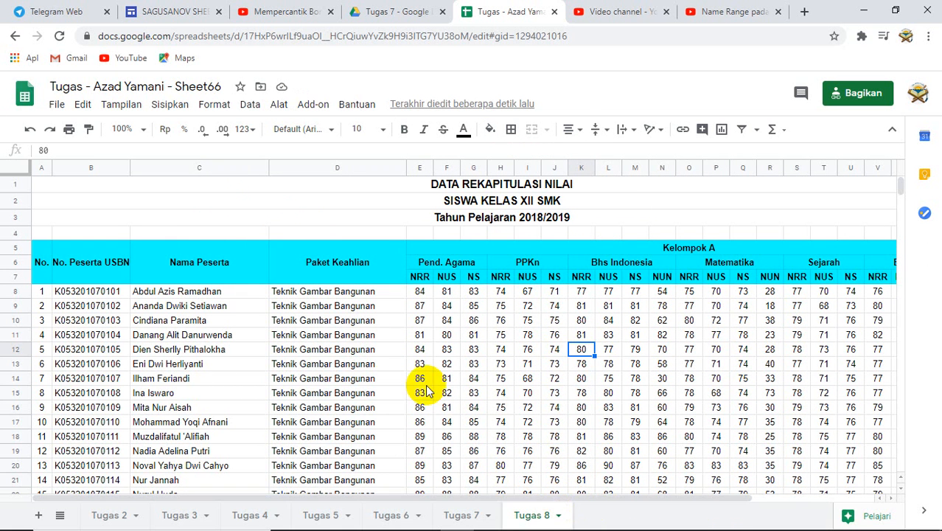
{"action": "left_click", "coordinate": [359, 335]}
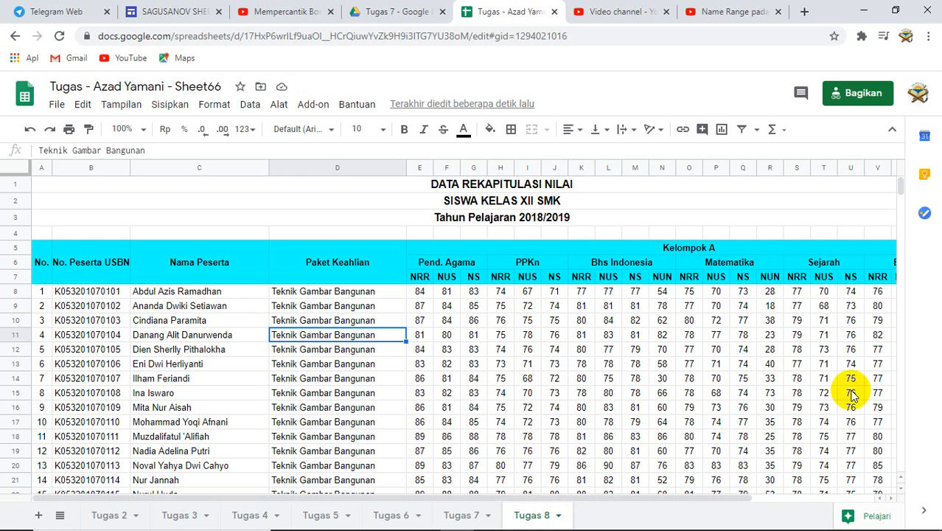
{"action": "left_click", "coordinate": [40, 261]}
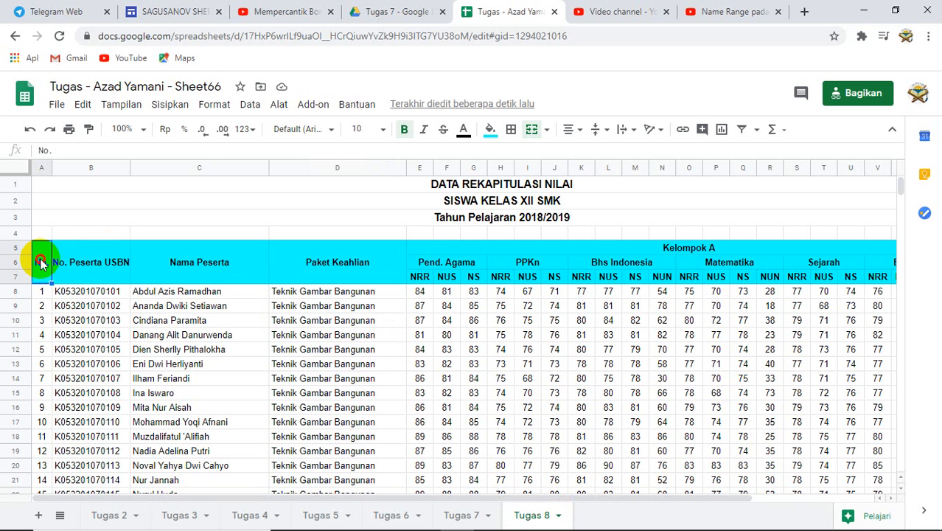
{"action": "mouse_move", "coordinate": [40, 263]}
{"action": "left_mouse_down"}
{"action": "mouse_move", "coordinate": [542, 279]}
{"action": "mouse_move", "coordinate": [781, 331]}
{"action": "mouse_move", "coordinate": [895, 314]}
{"action": "mouse_move", "coordinate": [916, 292]}
{"action": "mouse_move", "coordinate": [784, 288]}
{"action": "mouse_move", "coordinate": [734, 426]}
{"action": "mouse_move", "coordinate": [725, 520]}
{"action": "mouse_move", "coordinate": [738, 526]}
{"action": "mouse_move", "coordinate": [734, 484]}
{"action": "mouse_move", "coordinate": [727, 527]}
{"action": "mouse_move", "coordinate": [719, 291]}
{"action": "mouse_move", "coordinate": [715, 273]}
{"action": "mouse_move", "coordinate": [704, 278]}
{"action": "left_mouse_up"}
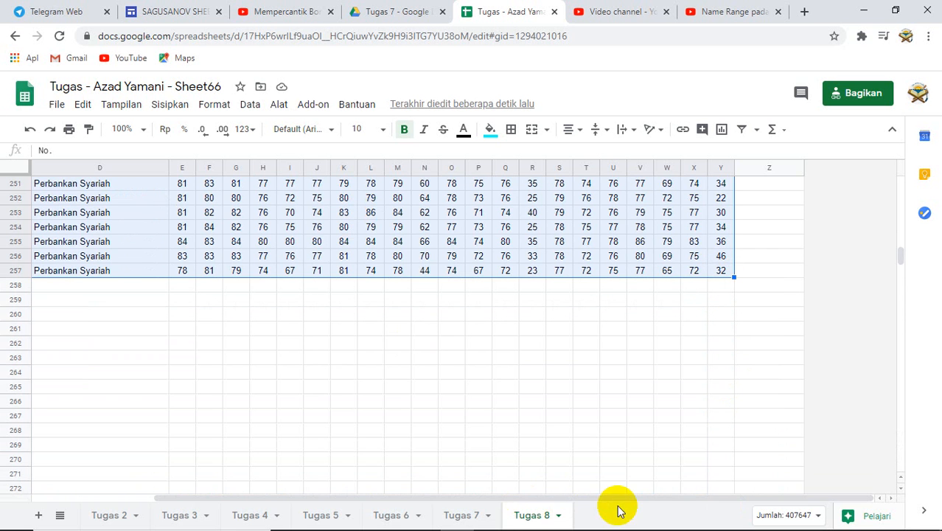
{"action": "left_click_drag", "start_coordinate": [613, 498], "coordinate": [480, 507]}
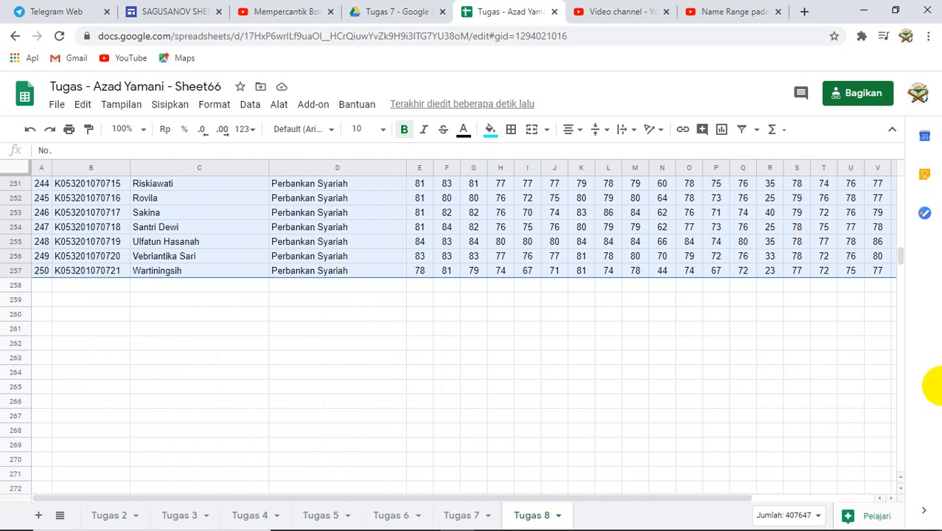
{"action": "left_click_drag", "start_coordinate": [899, 254], "coordinate": [900, 147]}
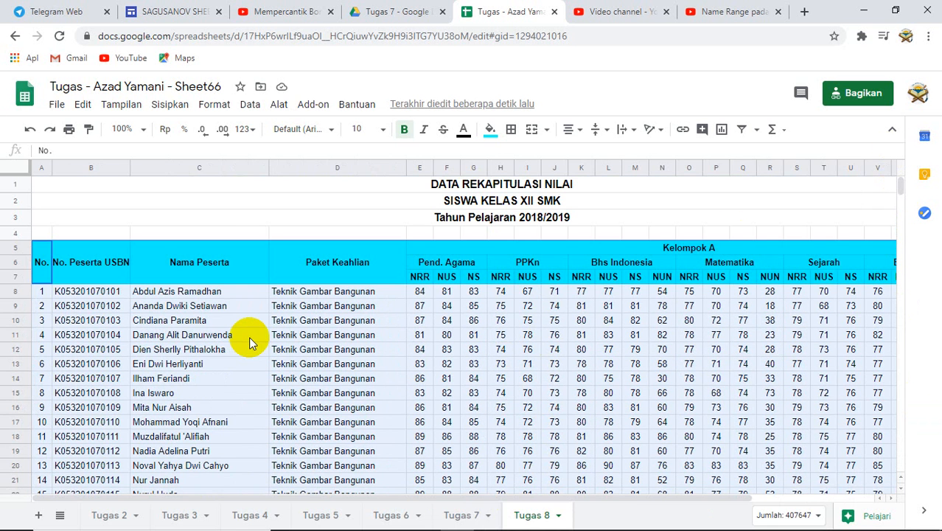
{"action": "left_click", "coordinate": [96, 305]}
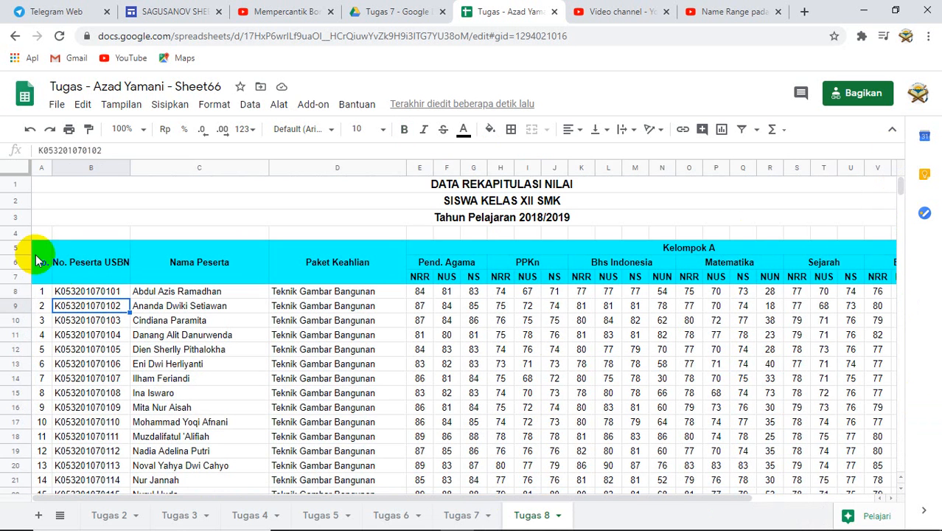
- Apply red dotted borders to all cells of the table, columns A to Y from row 5 down to row 257
{"action": "left_click_drag", "start_coordinate": [37, 254], "coordinate": [911, 363]}
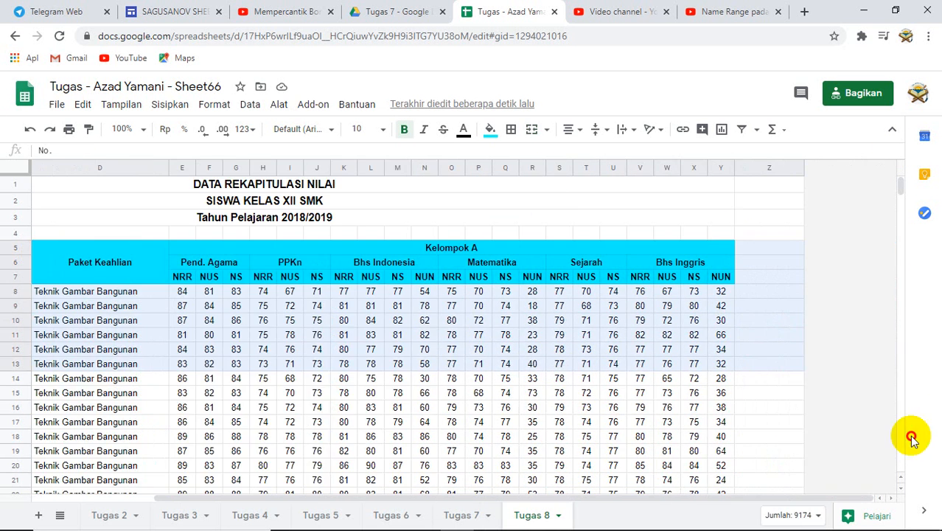
{"action": "left_click_drag", "start_coordinate": [911, 437], "coordinate": [721, 320]}
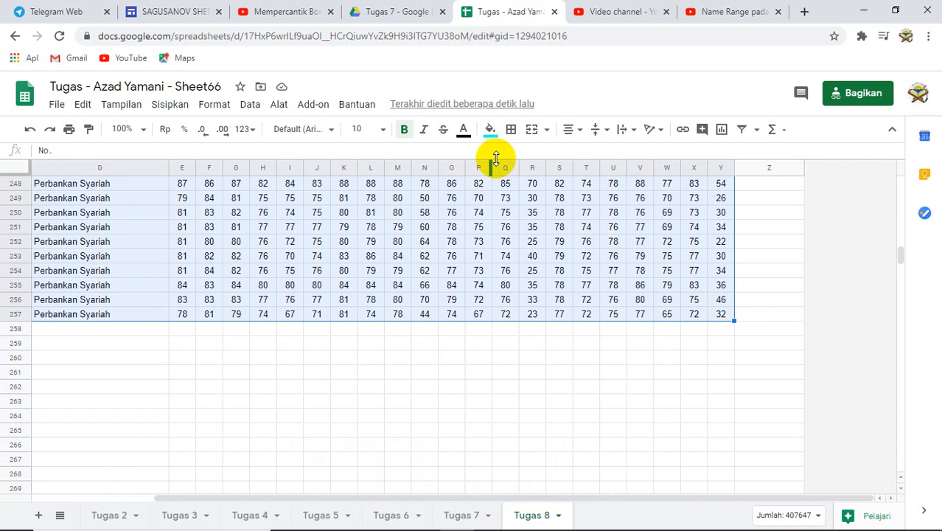
{"action": "left_click", "coordinate": [511, 130]}
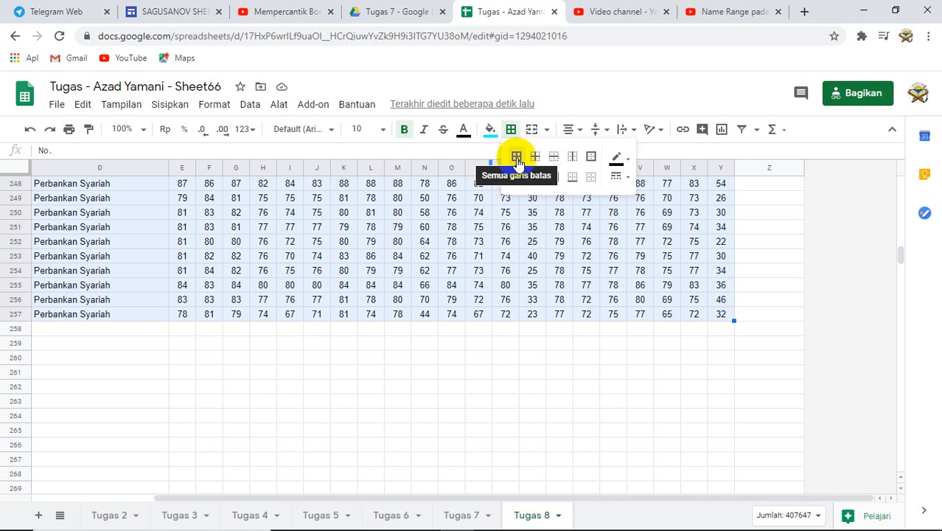
{"action": "left_click", "coordinate": [517, 160]}
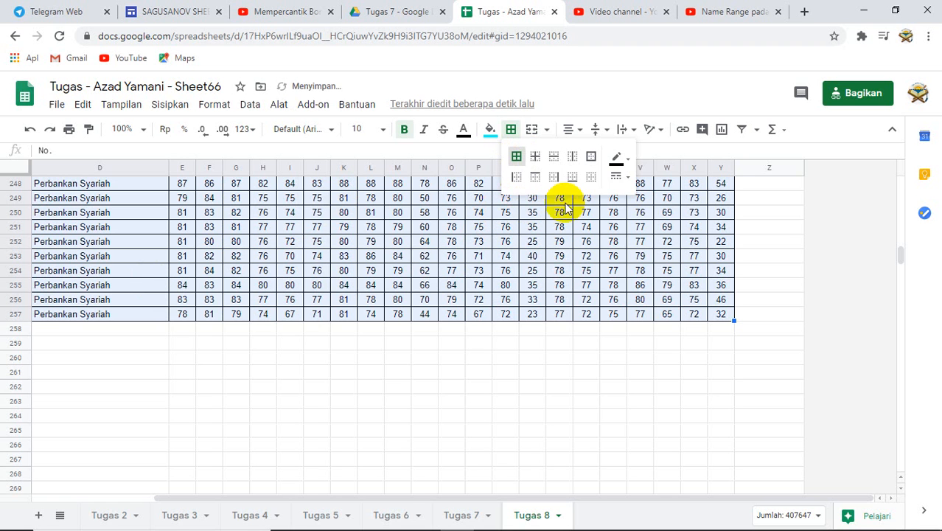
{"action": "left_click", "coordinate": [625, 158]}
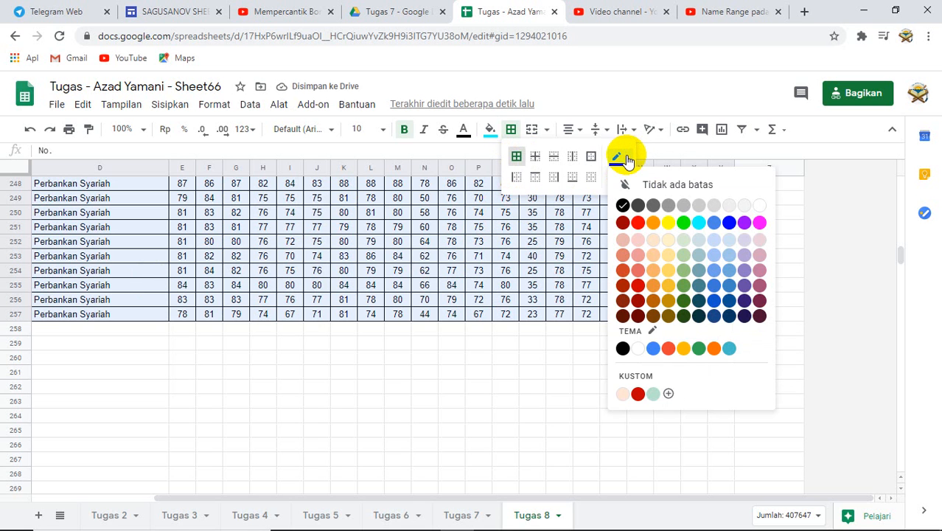
{"action": "left_click", "coordinate": [638, 223]}
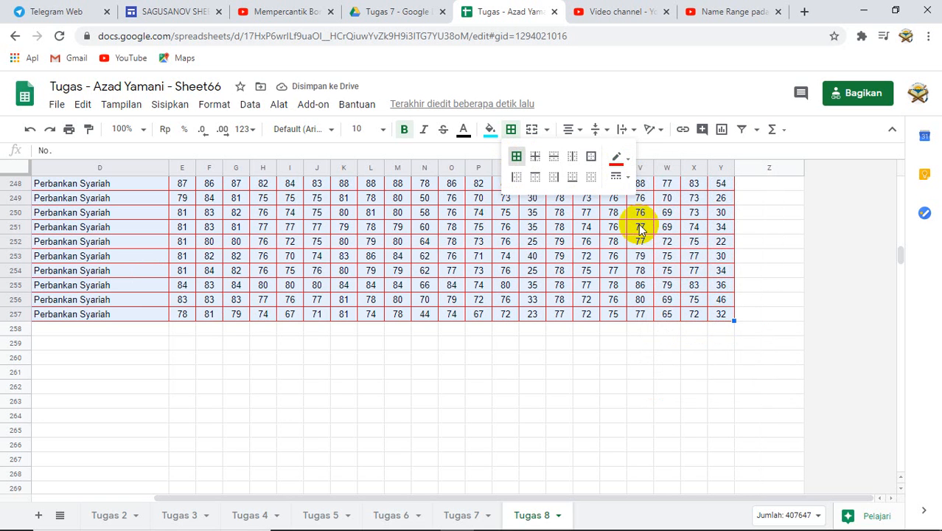
{"action": "left_click", "coordinate": [619, 177]}
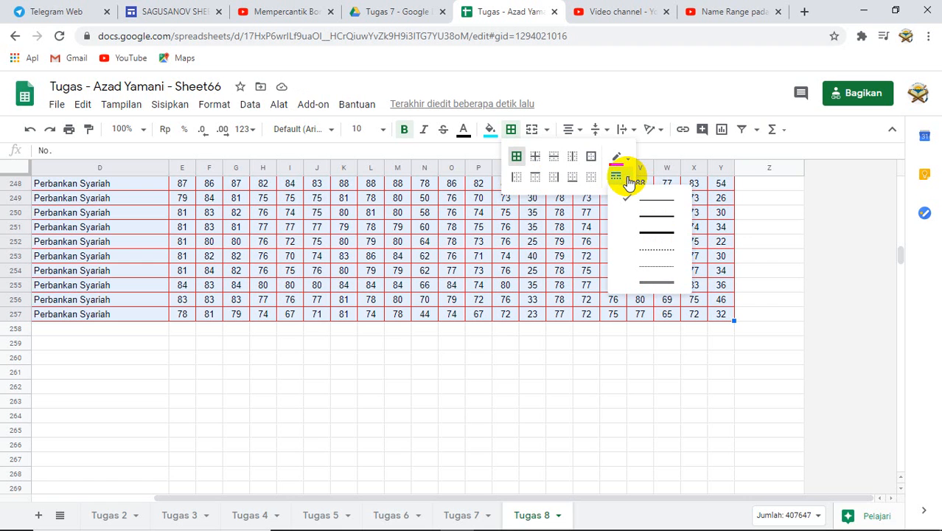
{"action": "left_click", "coordinate": [643, 250]}
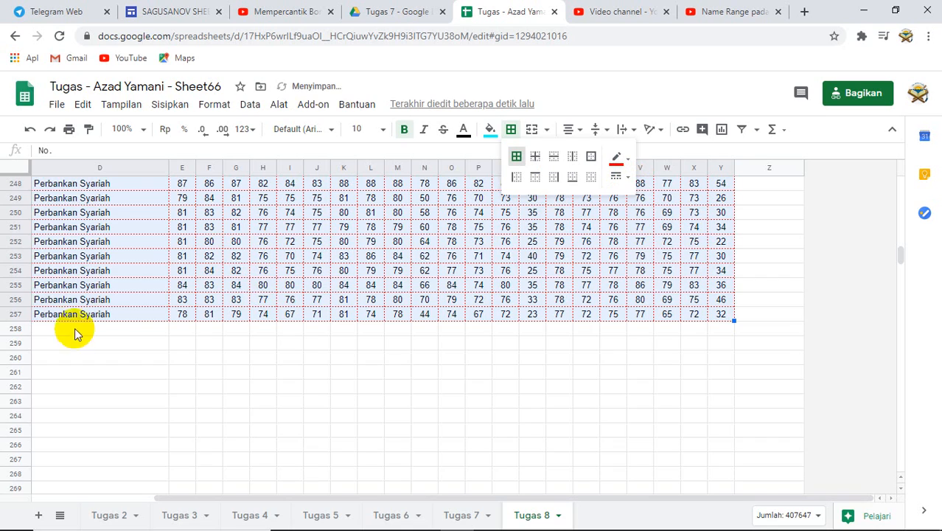
- Return to the top-left of the sheet and review the bordered table
{"action": "scroll", "coordinate": [171, 270], "scroll_direction": "up", "scroll_amount": 2}
{"action": "scroll", "coordinate": [171, 270], "scroll_direction": "up", "scroll_amount": 15}
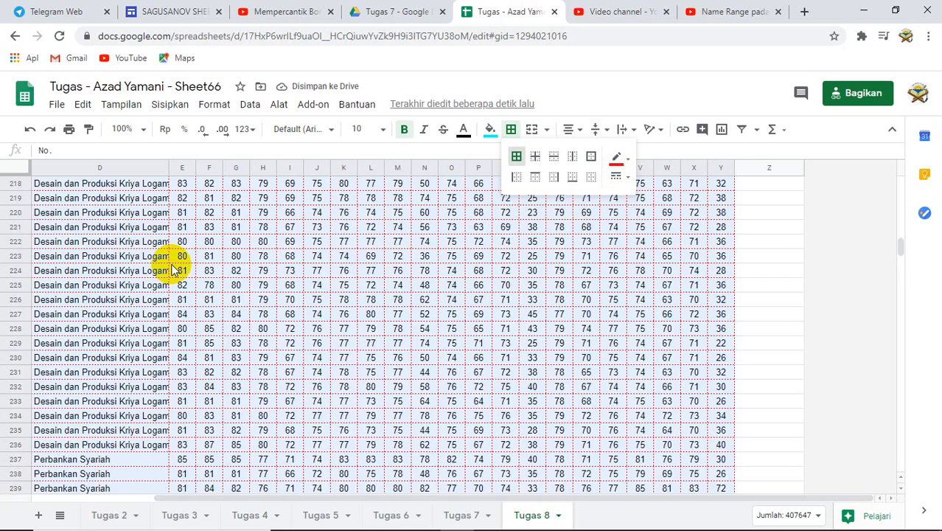
{"action": "scroll", "coordinate": [199, 251], "scroll_direction": "up", "scroll_amount": 16}
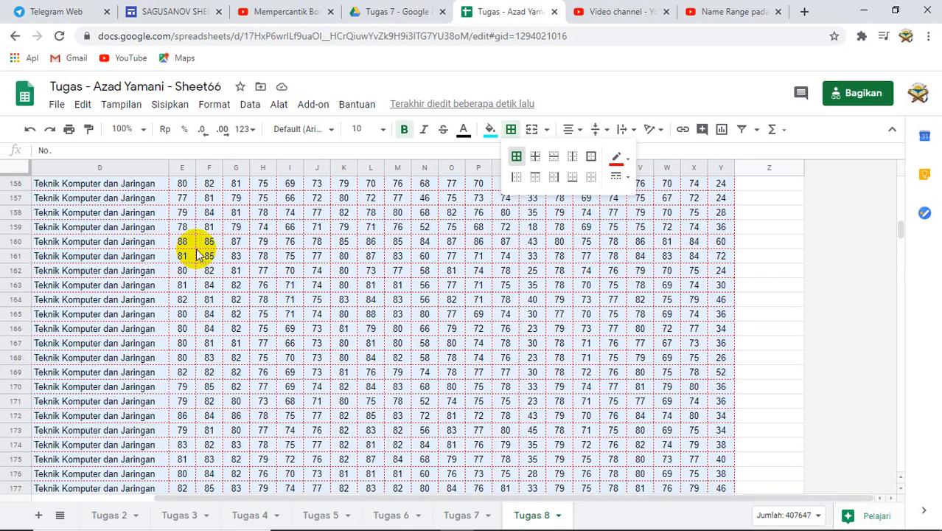
{"action": "scroll", "coordinate": [205, 243], "scroll_direction": "up", "scroll_amount": 17}
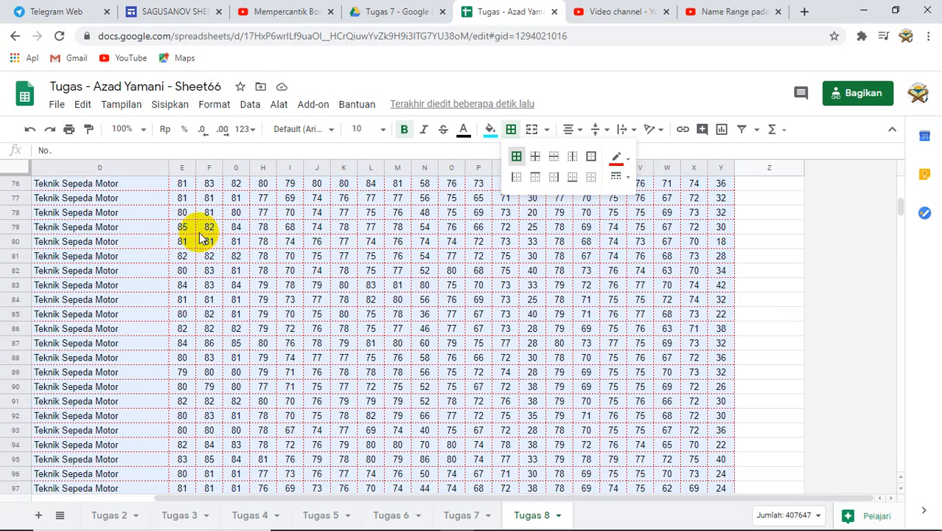
{"action": "scroll", "coordinate": [204, 243], "scroll_direction": "up", "scroll_amount": 1}
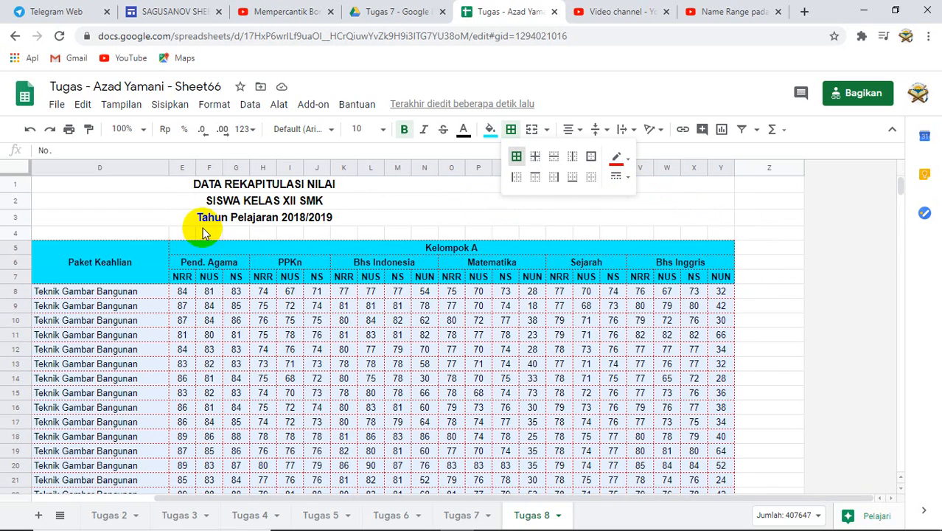
{"action": "left_click_drag", "start_coordinate": [750, 504], "coordinate": [595, 512]}
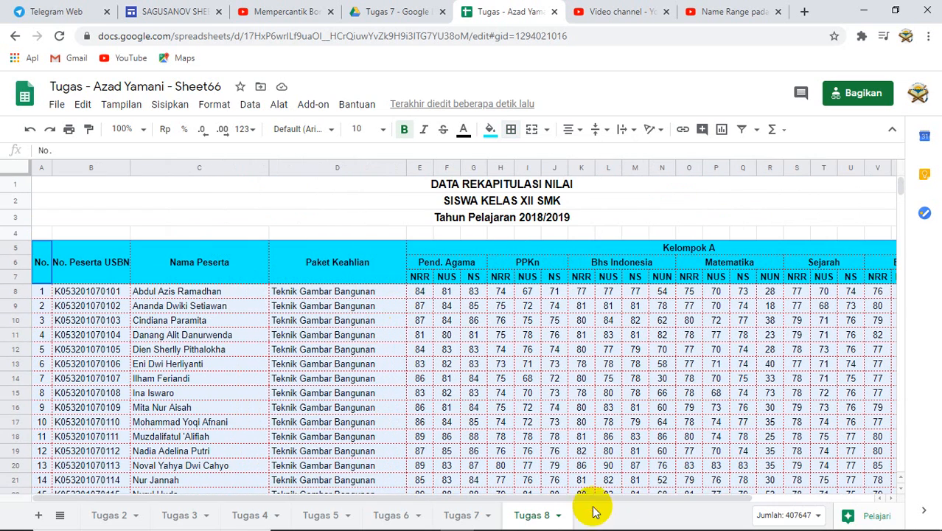
{"action": "left_click", "coordinate": [257, 352]}
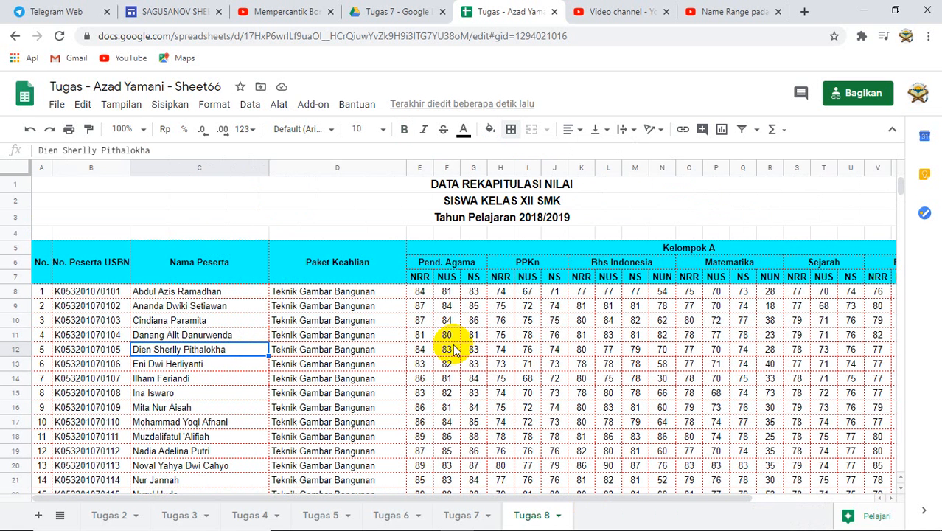